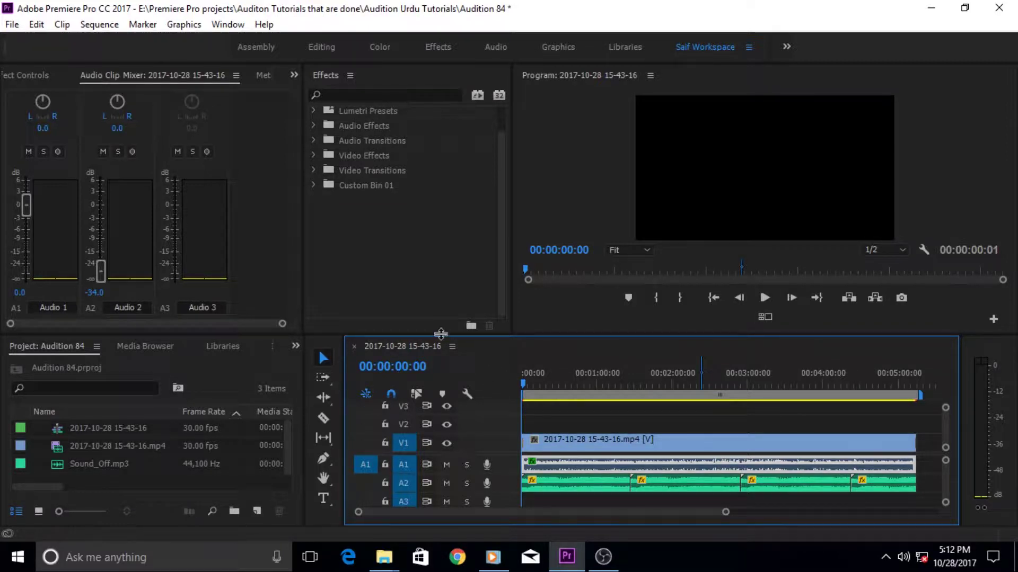
# Compare the availability of the Edit in Adobe Audition options with the Timeline active and with the Effects panel active.
pyautogui.click(36, 24)
pyautogui.moveTo(94, 406)
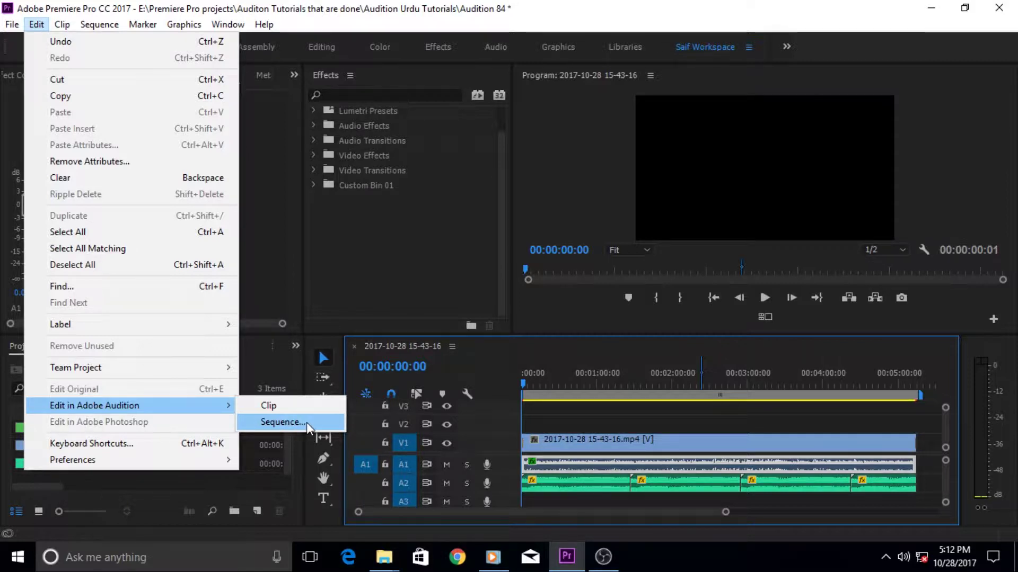
pyautogui.click(498, 351)
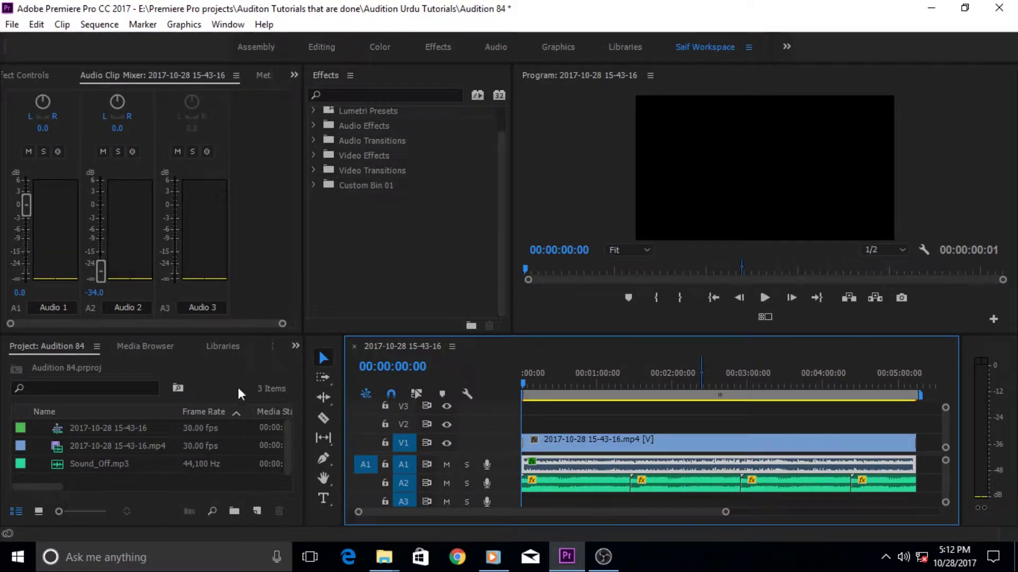
pyautogui.click(119, 427)
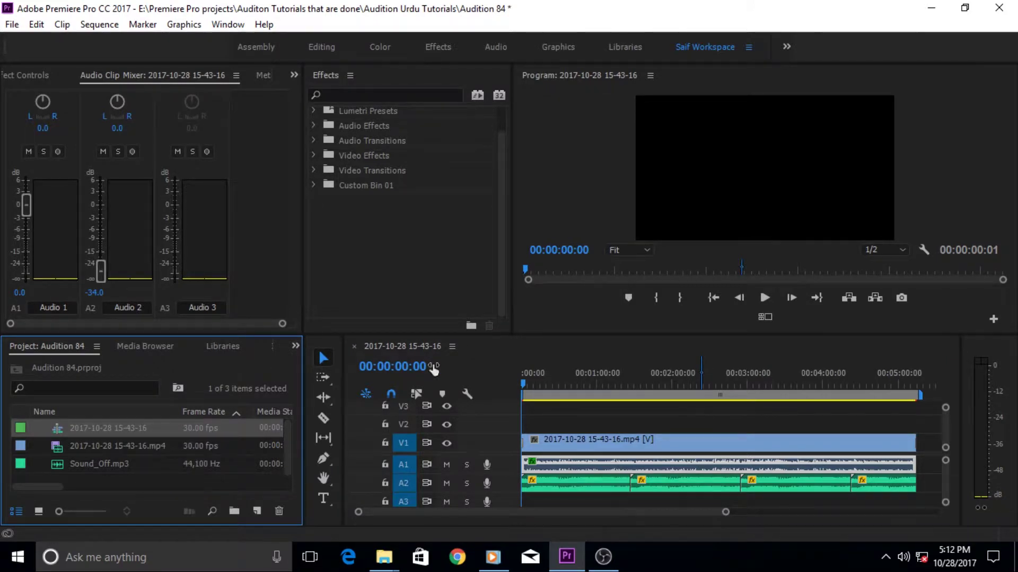
pyautogui.click(480, 359)
pyautogui.click(519, 356)
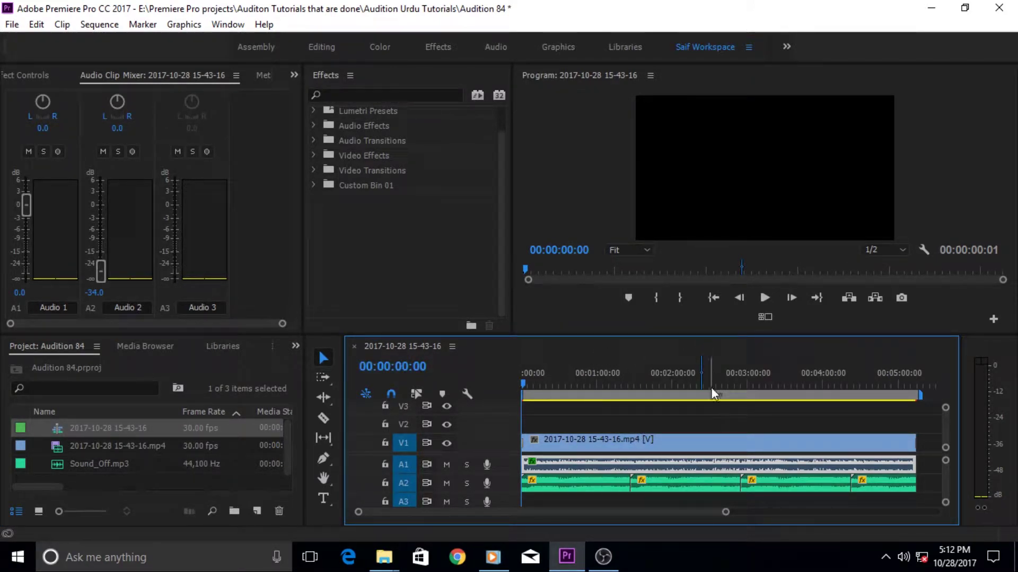
pyautogui.click(444, 276)
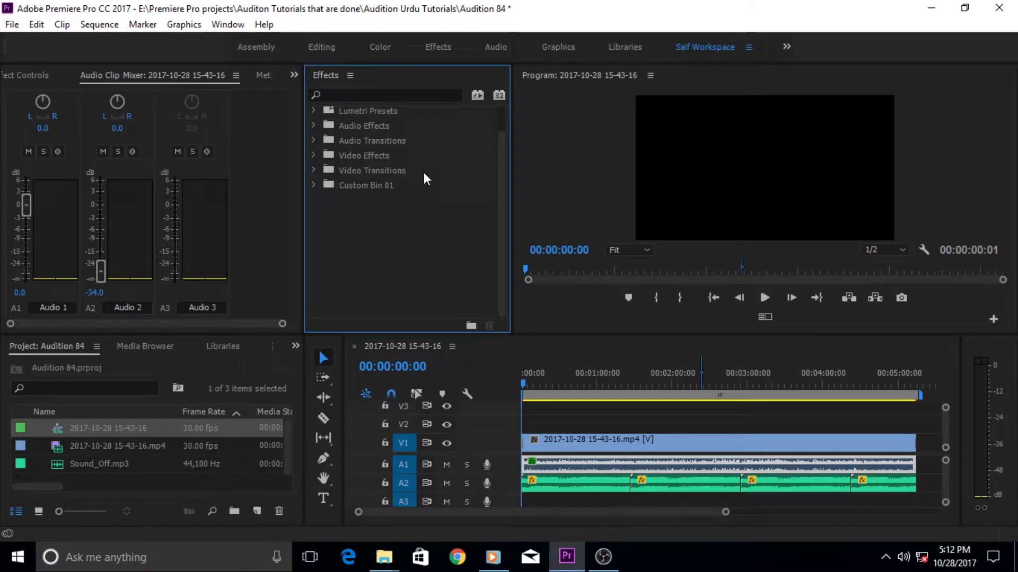
pyautogui.click(41, 24)
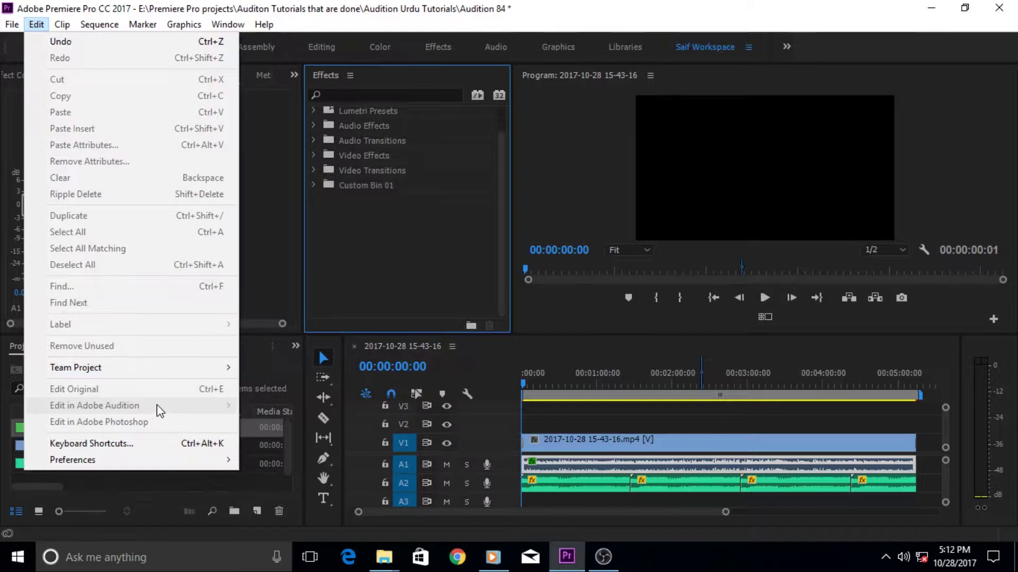
pyautogui.click(517, 357)
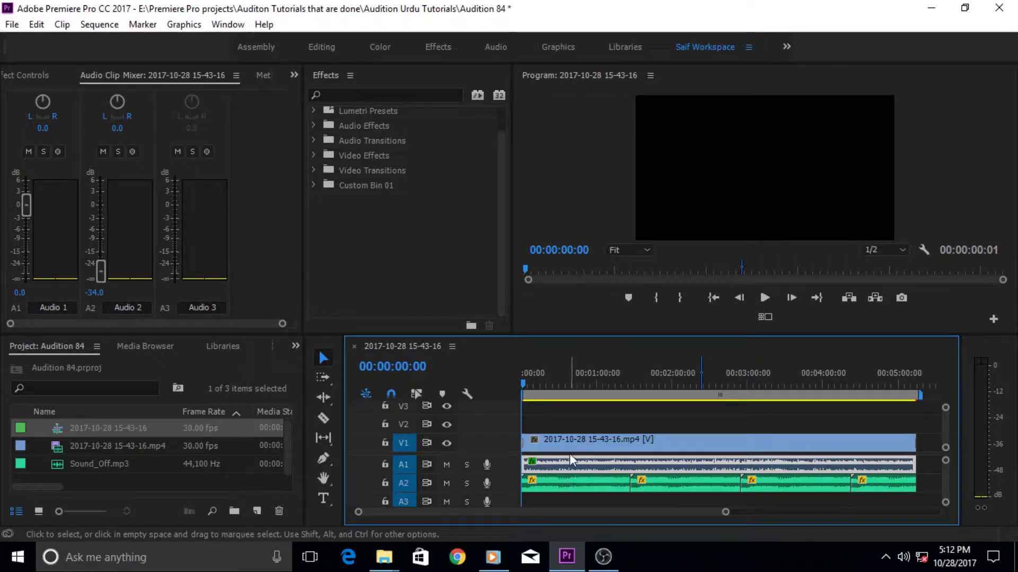
# Deselect the A1 audio clip, check the Edit in Adobe Audition options without a selection, and reselect the clip.
pyautogui.click(577, 425)
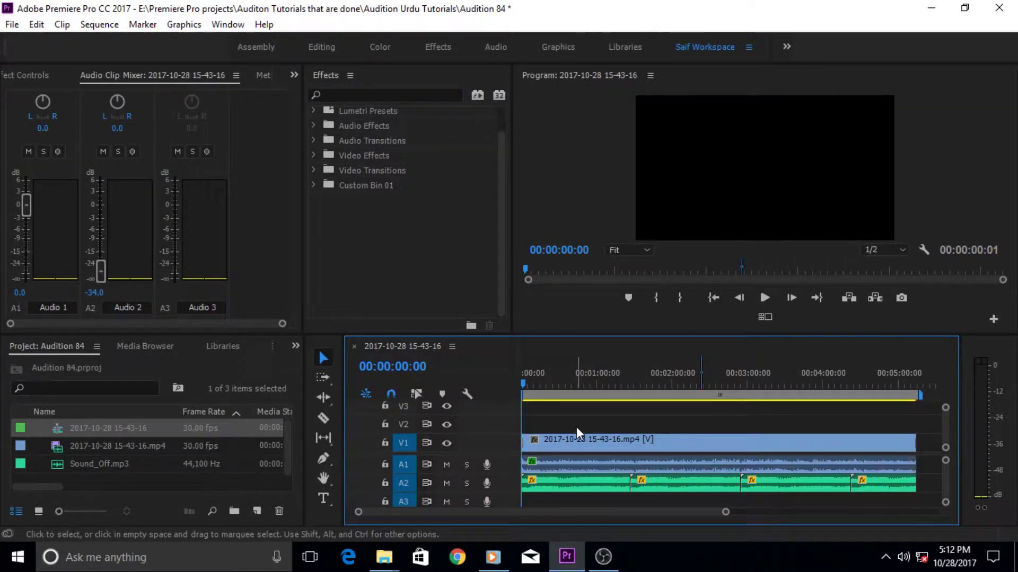
pyautogui.click(36, 24)
pyautogui.moveTo(126, 404)
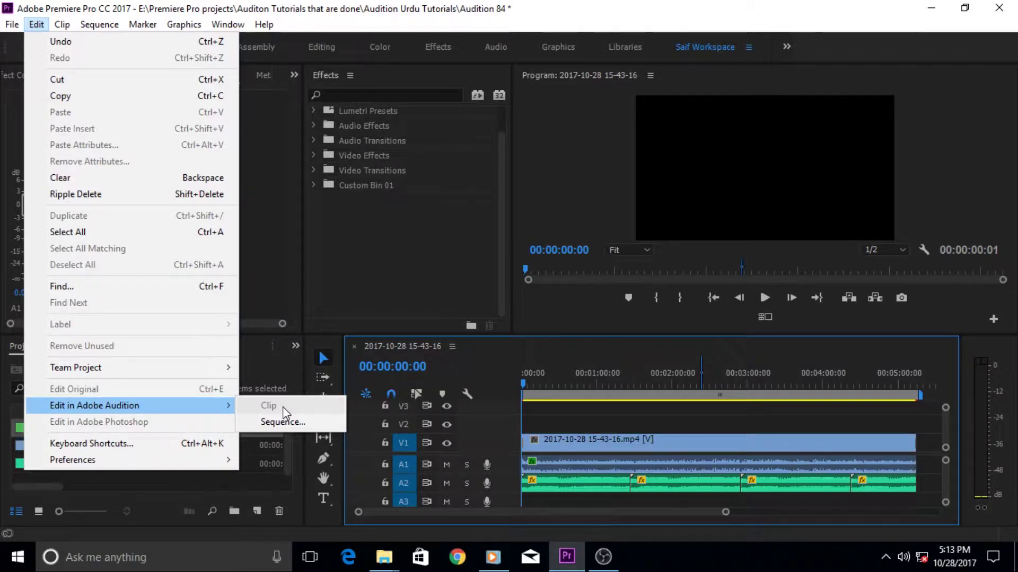
pyautogui.click(573, 470)
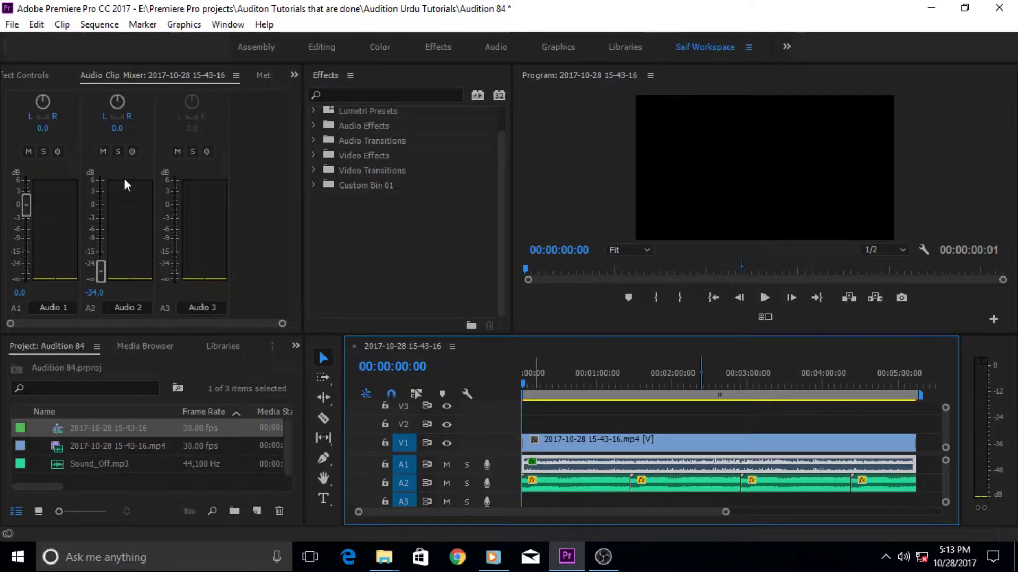
pyautogui.click(38, 25)
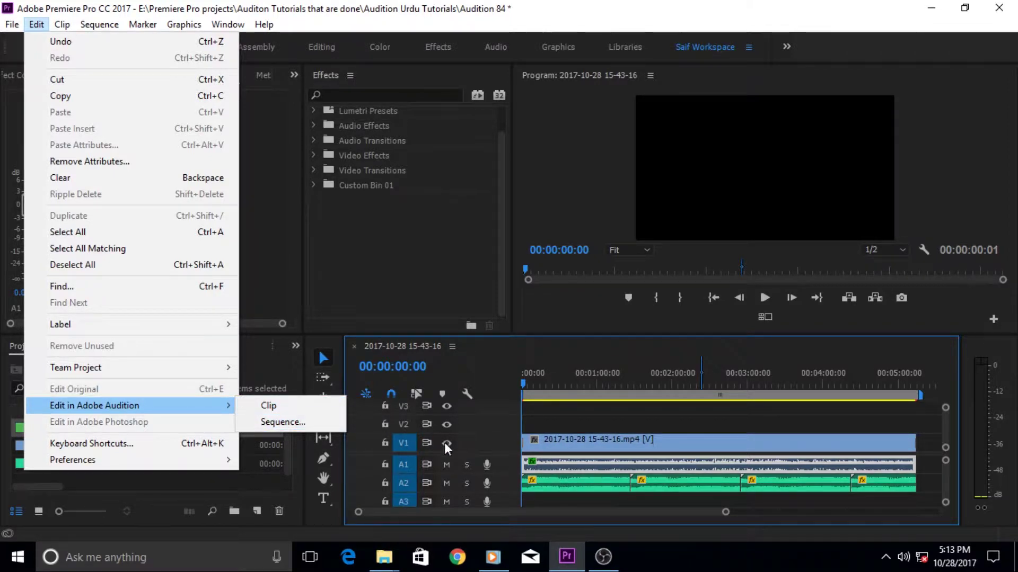
pyautogui.click(282, 422)
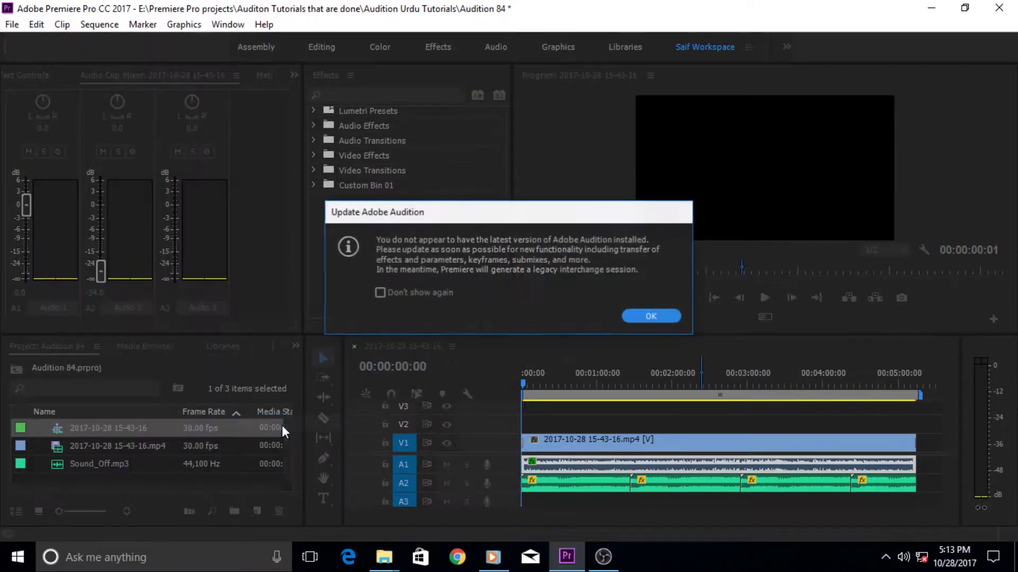
pyautogui.click(641, 318)
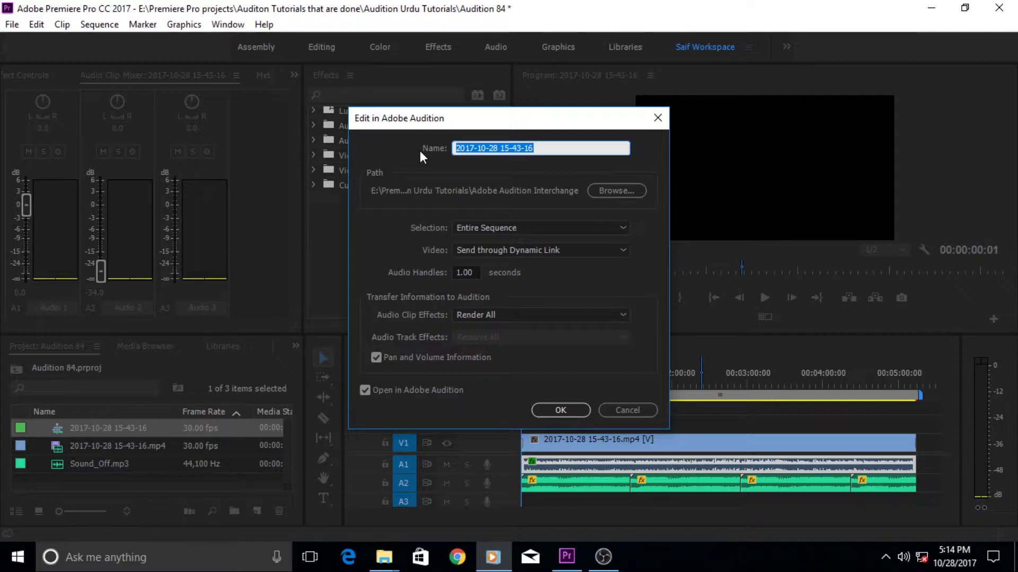
pyautogui.write('My ')
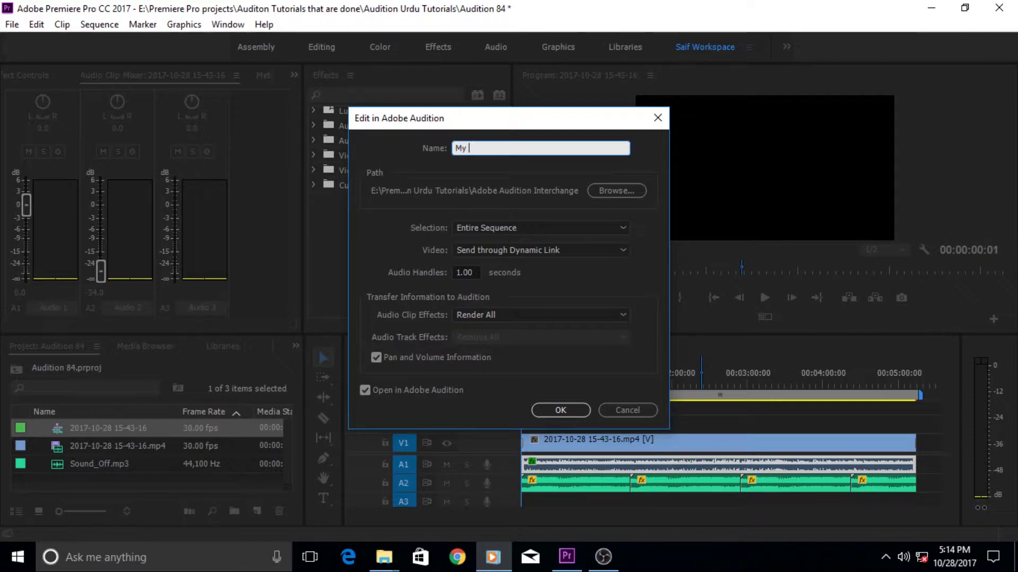
pyautogui.write('Sequence')
pyautogui.click(620, 229)
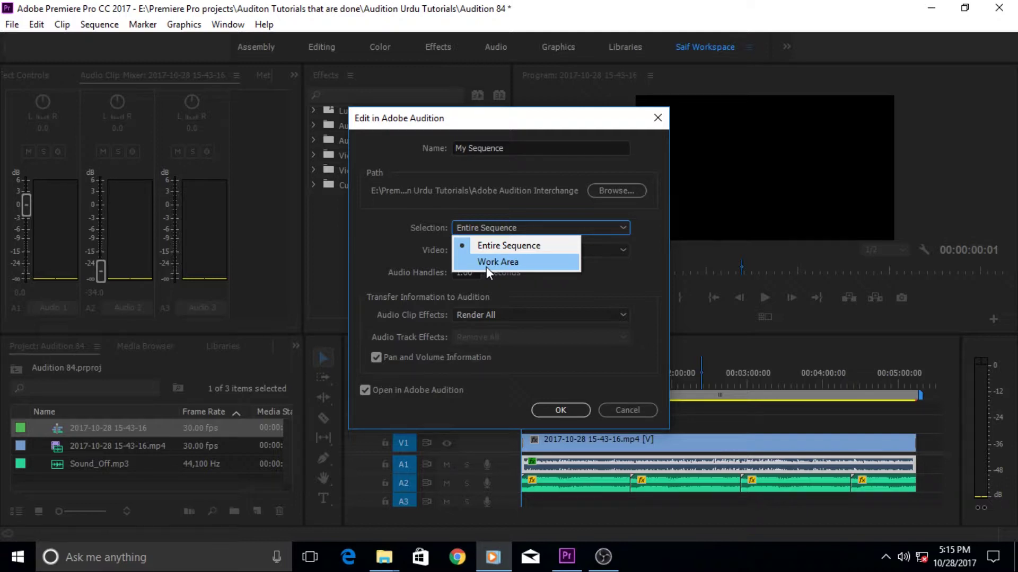
pyautogui.click(646, 252)
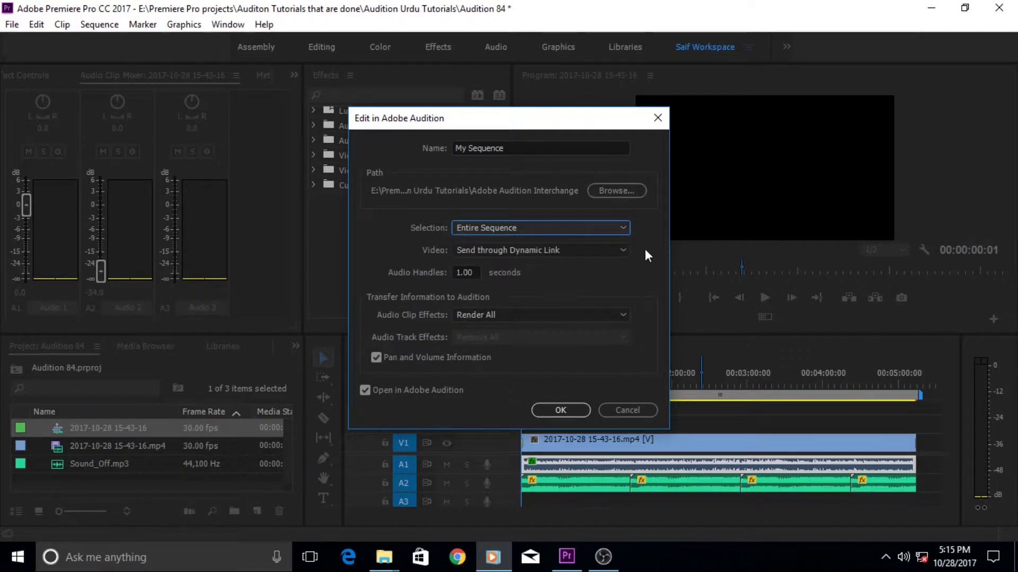
pyautogui.click(625, 410)
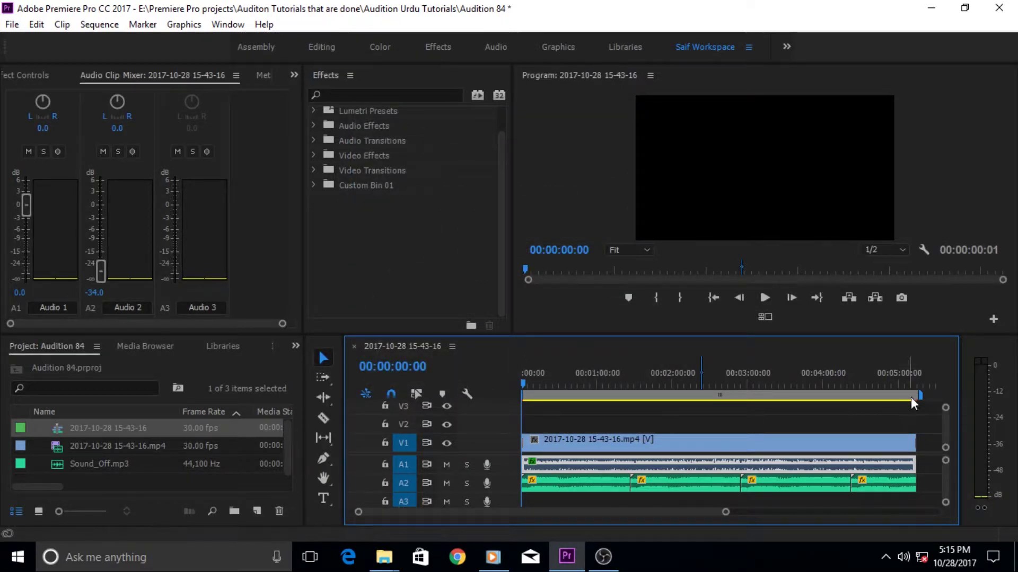
# Shorten the work area to end at about three minutes and mark an In-Out range from 00:00:47:12 to 00:03:27:13.
pyautogui.moveTo(921, 393); pyautogui.dragTo(744, 403)
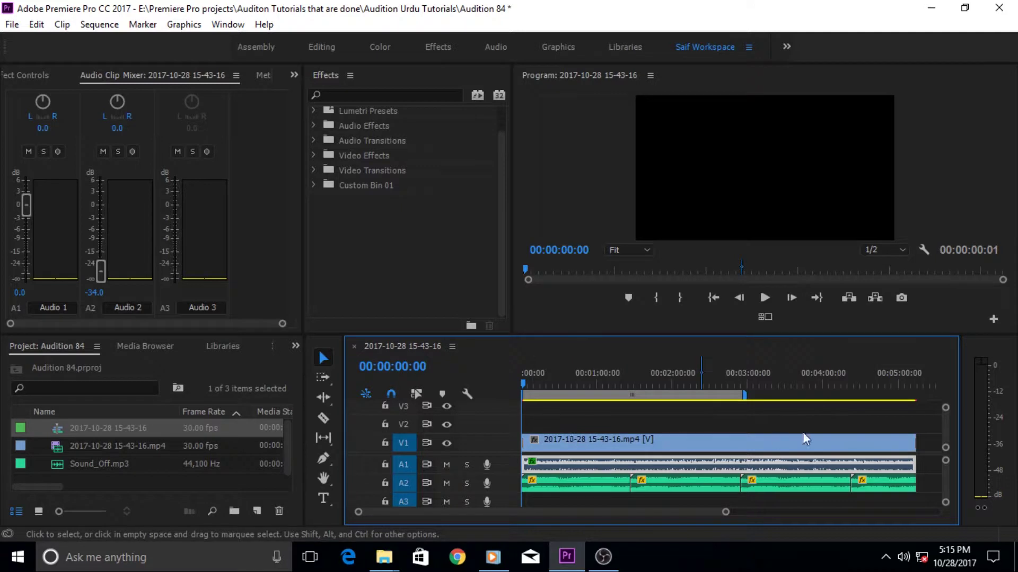
pyautogui.click(633, 371)
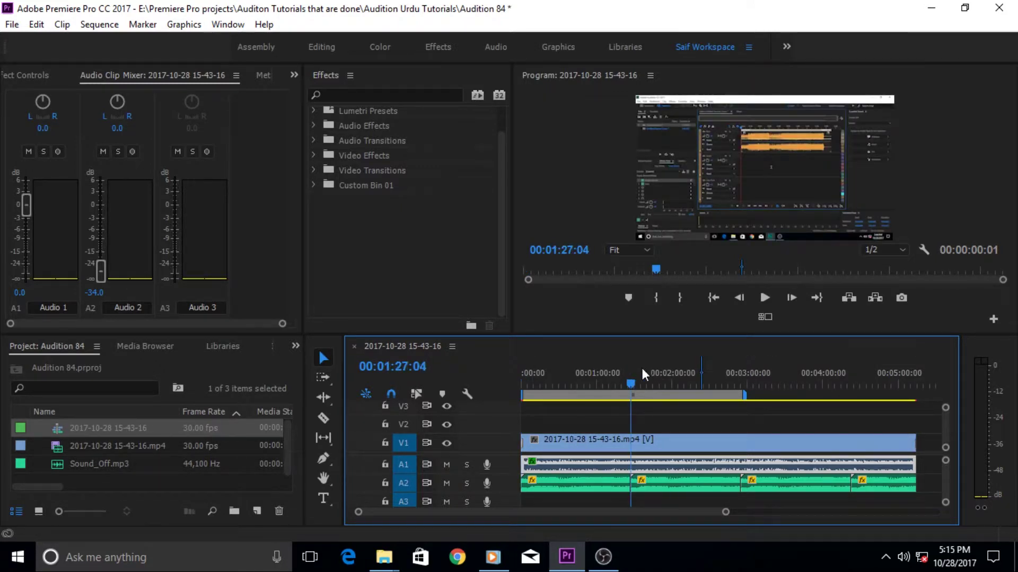
pyautogui.click(656, 369)
pyautogui.click(599, 372)
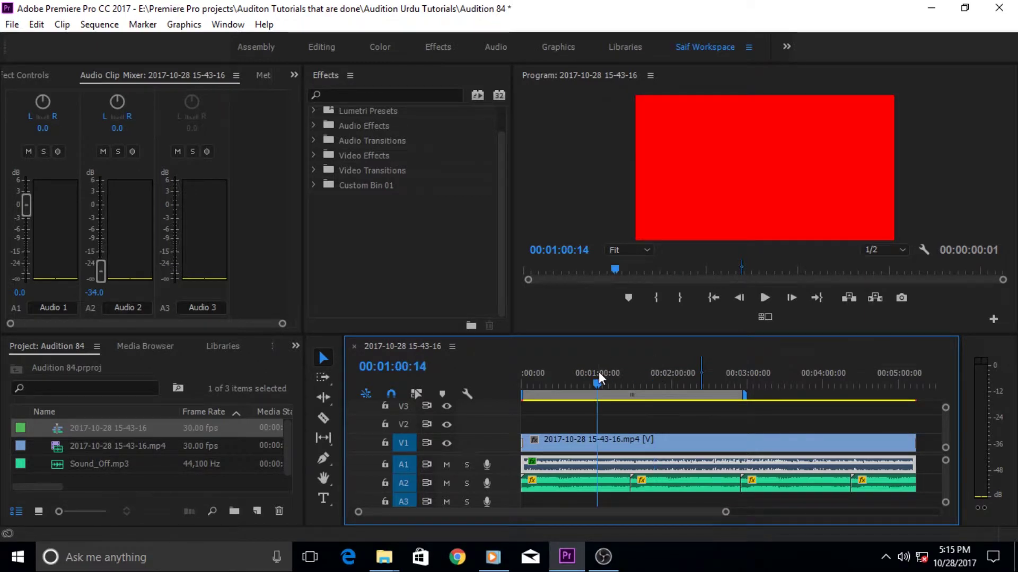
pyautogui.click(583, 373)
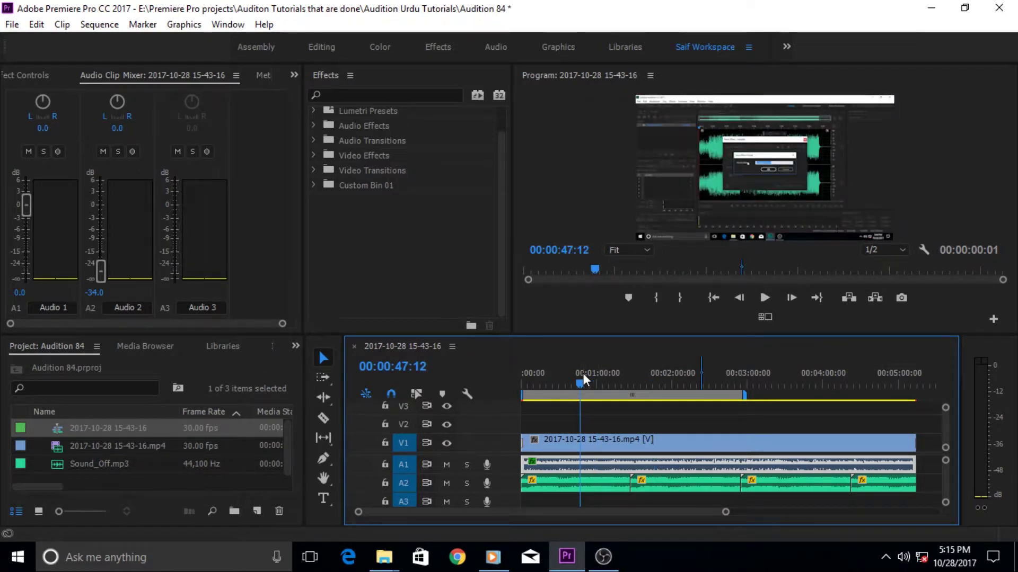
pyautogui.press('i')
pyautogui.click(784, 382)
pyautogui.press('o')
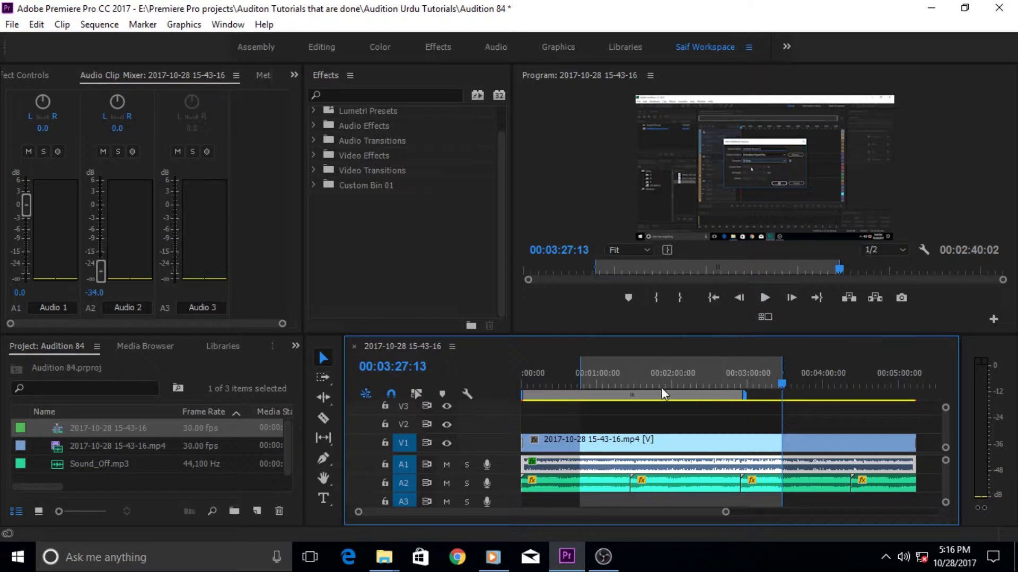
# Extend the work area to the end of the sequence and toggle the Work Area Bar until it is hidden.
pyautogui.moveTo(746, 398); pyautogui.dragTo(927, 396)
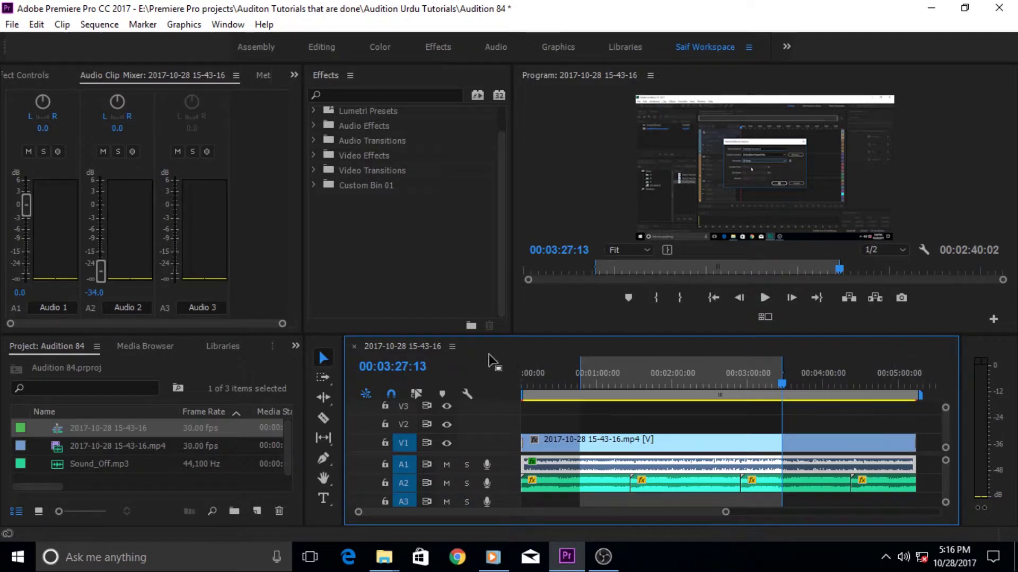
pyautogui.click(453, 347)
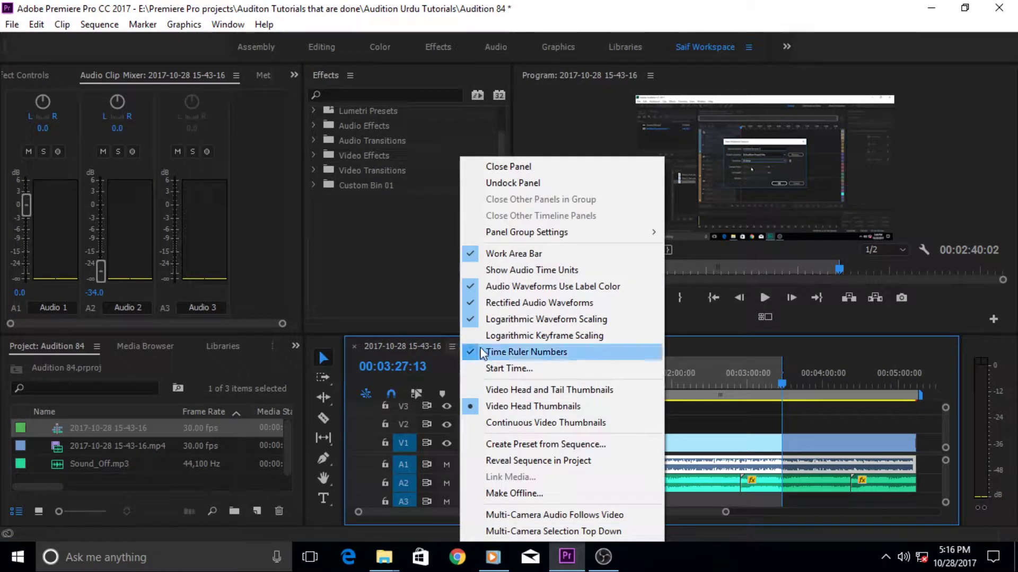
pyautogui.click(487, 255)
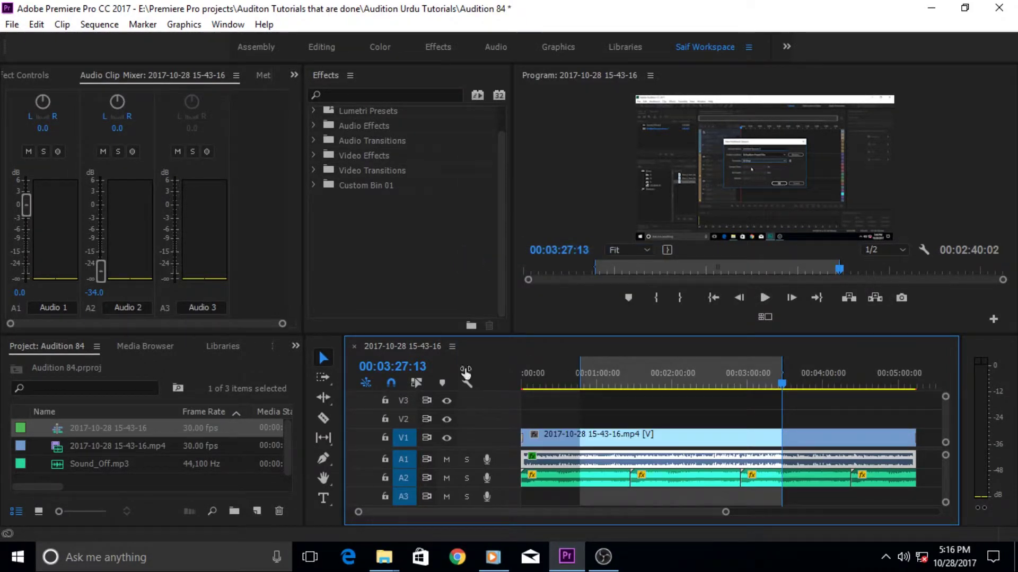
pyautogui.click(452, 346)
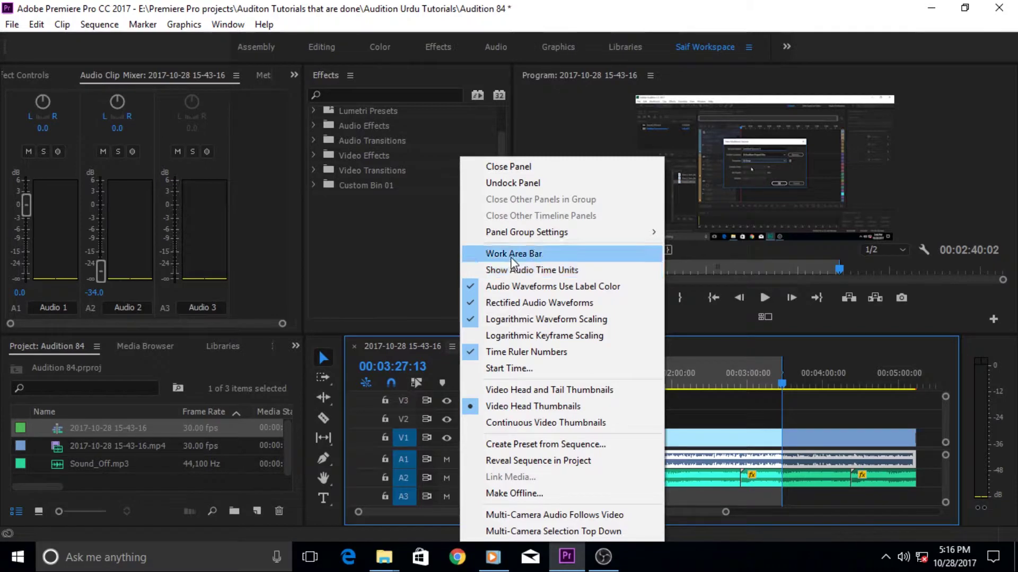
pyautogui.click(516, 254)
pyautogui.click(454, 347)
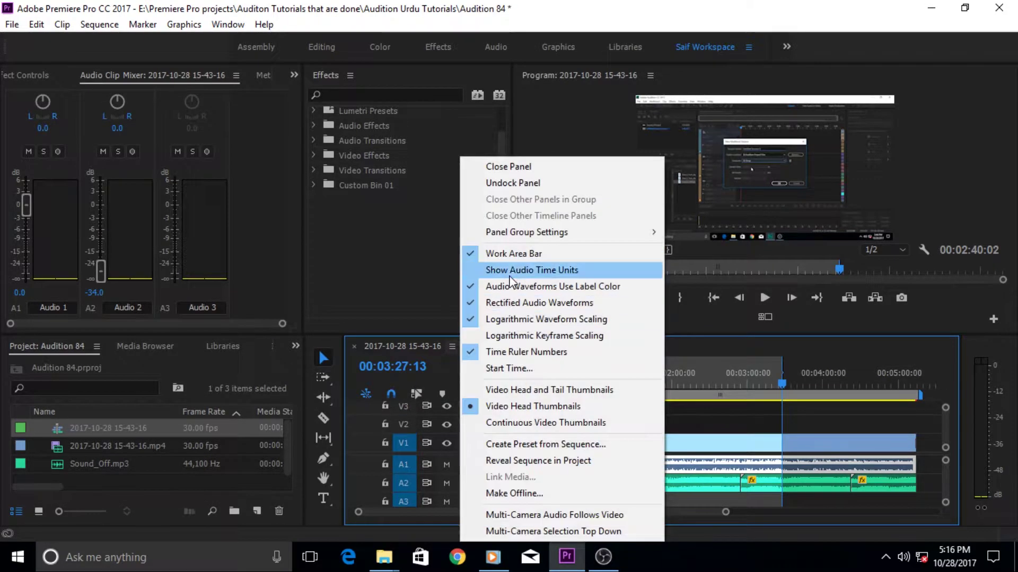
pyautogui.click(498, 254)
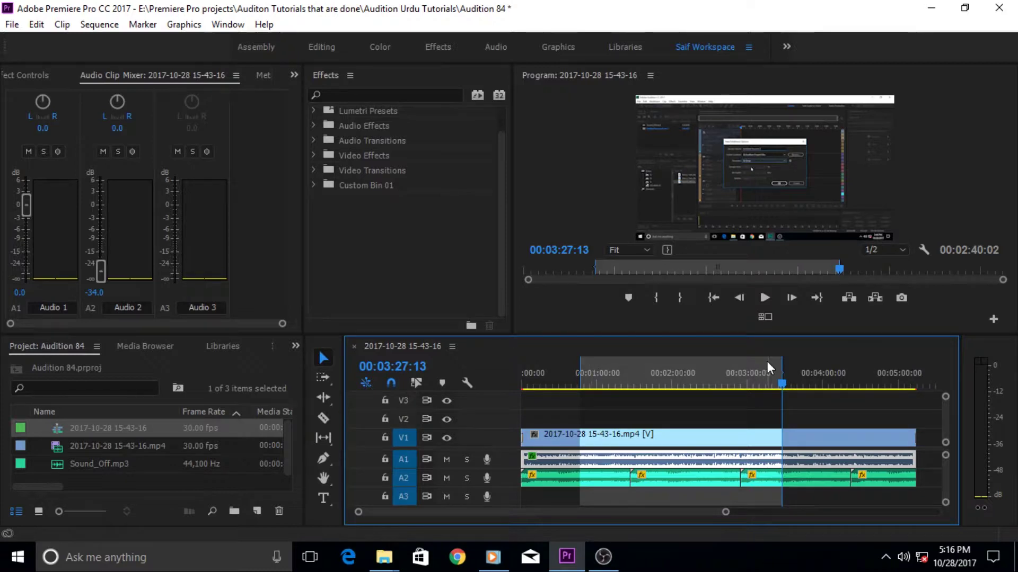
# Clear the sequence's In and Out points and show the Work Area Bar.
pyautogui.click(740, 376)
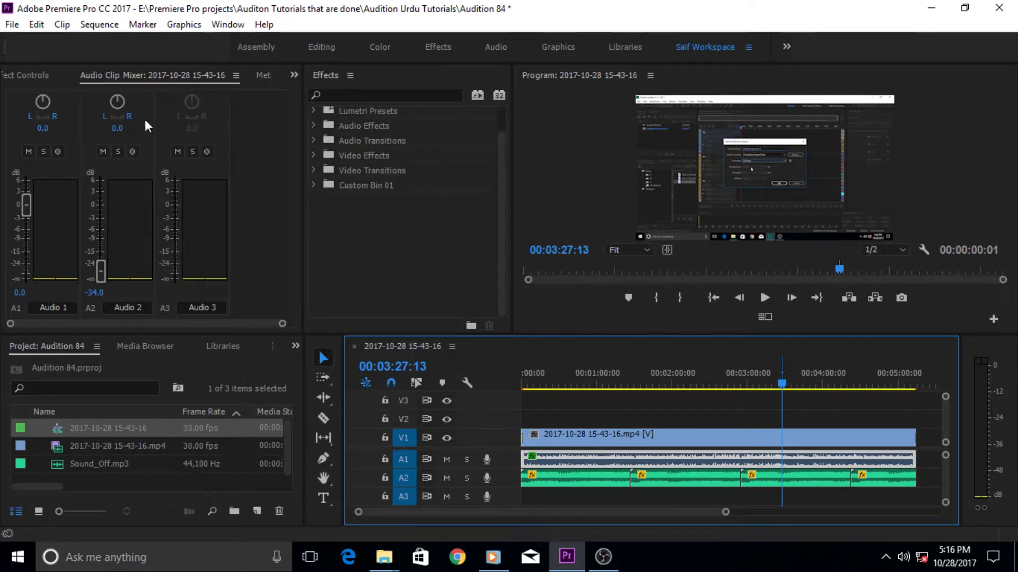
pyautogui.click(10, 25)
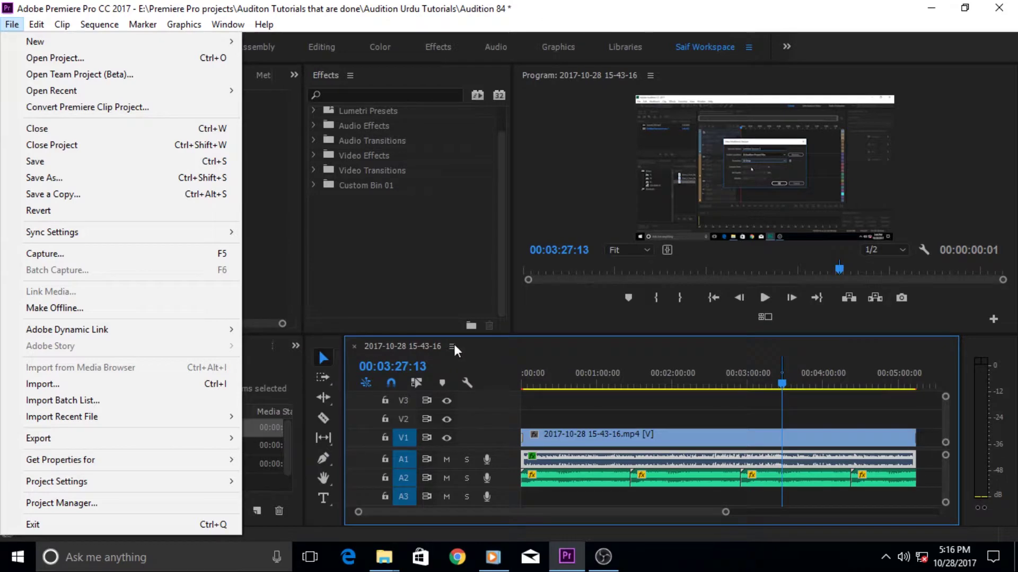
pyautogui.click(452, 346)
pyautogui.click(525, 255)
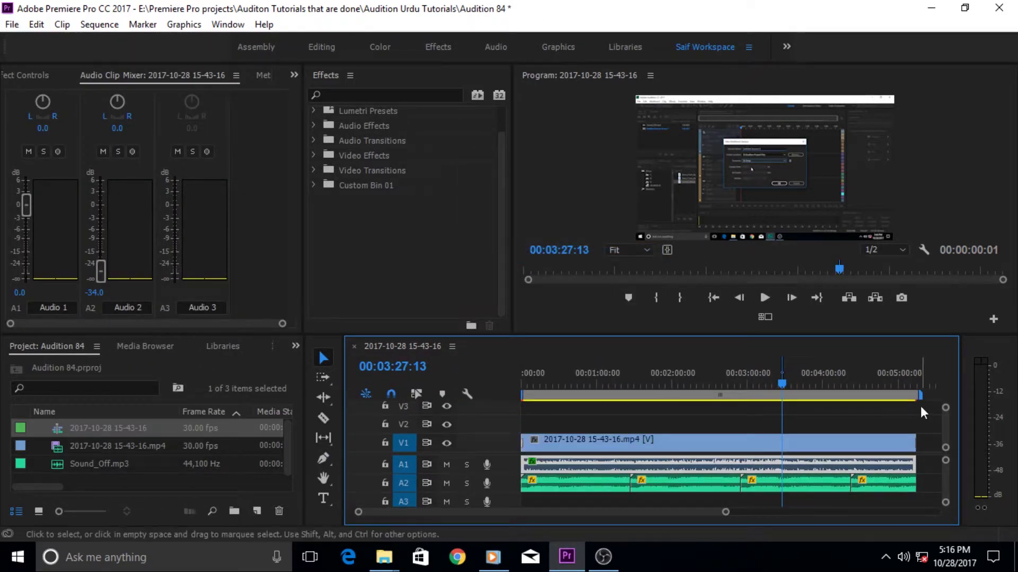
# Shorten the work area to end at about three minutes and open the Edit in Adobe Audition settings for the sequence.
pyautogui.moveTo(921, 398); pyautogui.dragTo(740, 397)
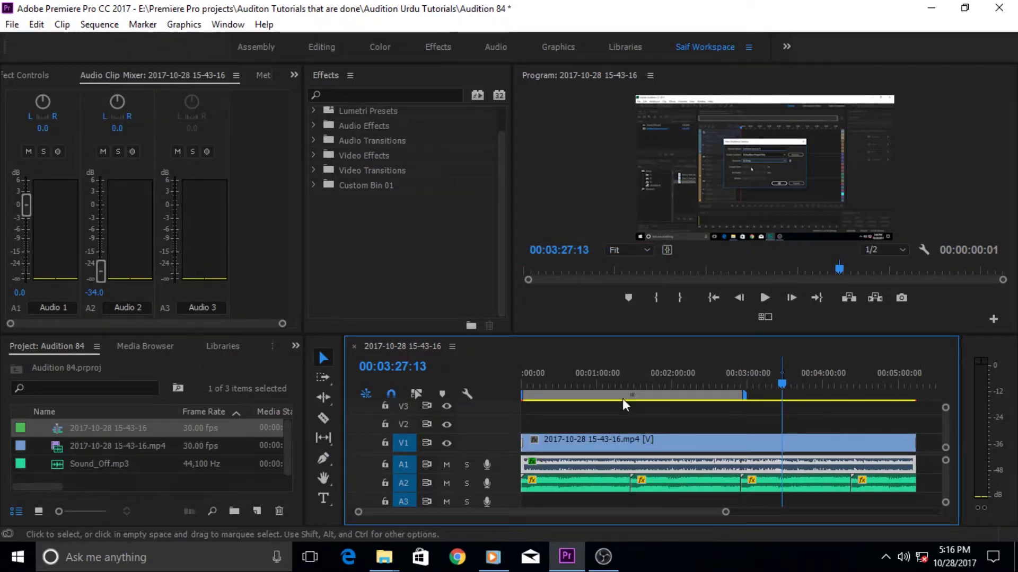
pyautogui.click(11, 25)
pyautogui.click(36, 24)
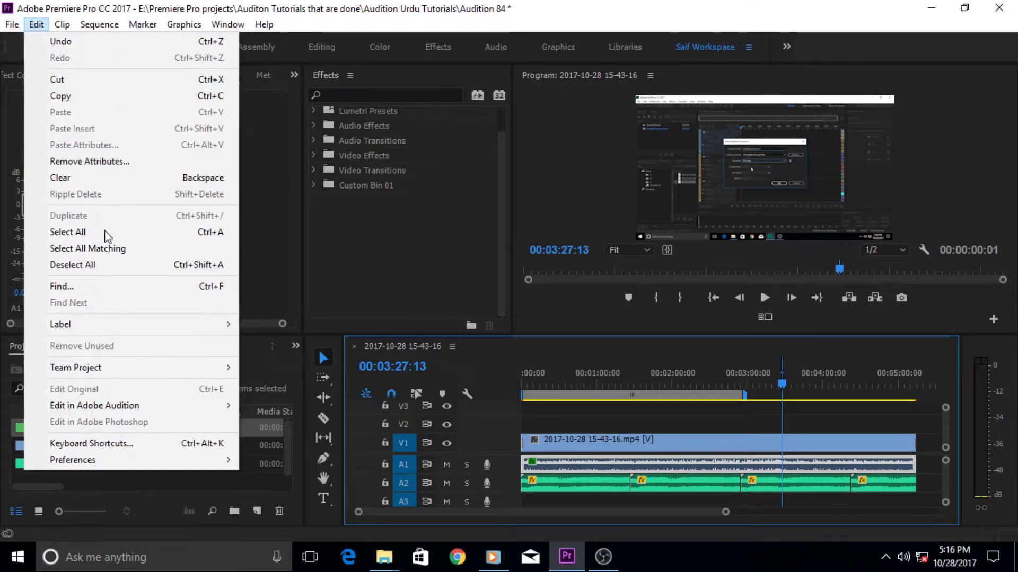
pyautogui.moveTo(133, 414)
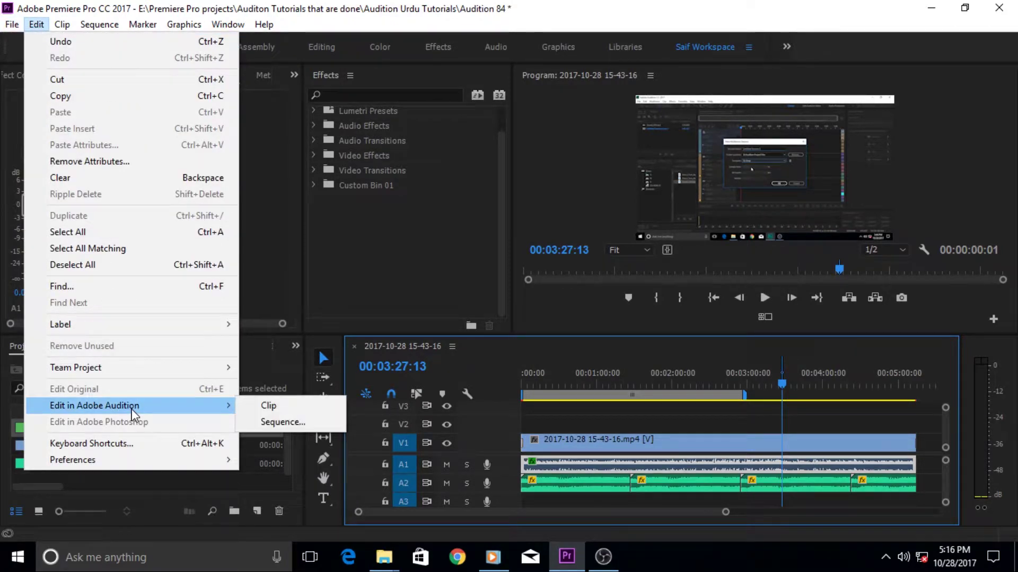
pyautogui.click(283, 420)
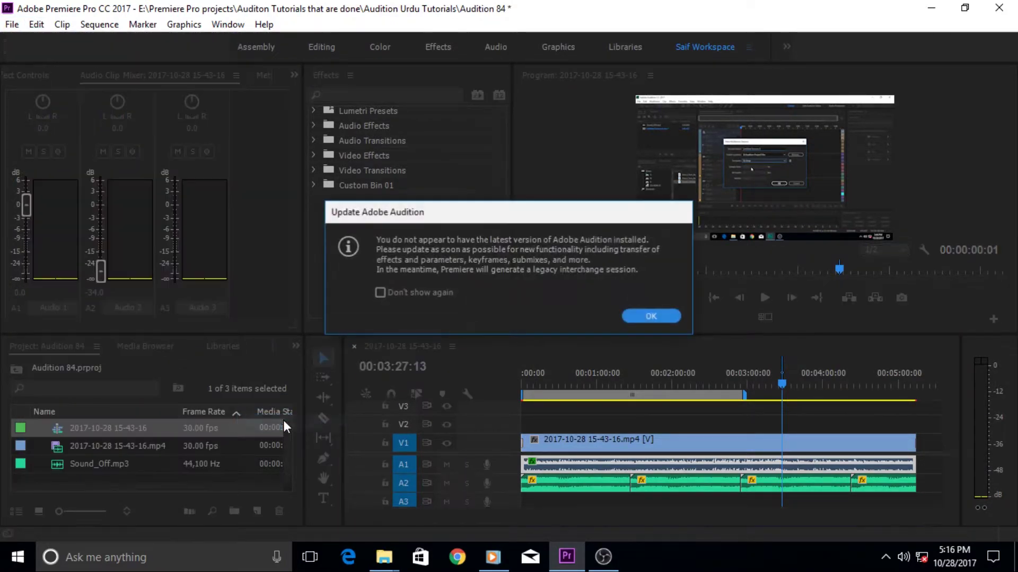
pyautogui.click(634, 318)
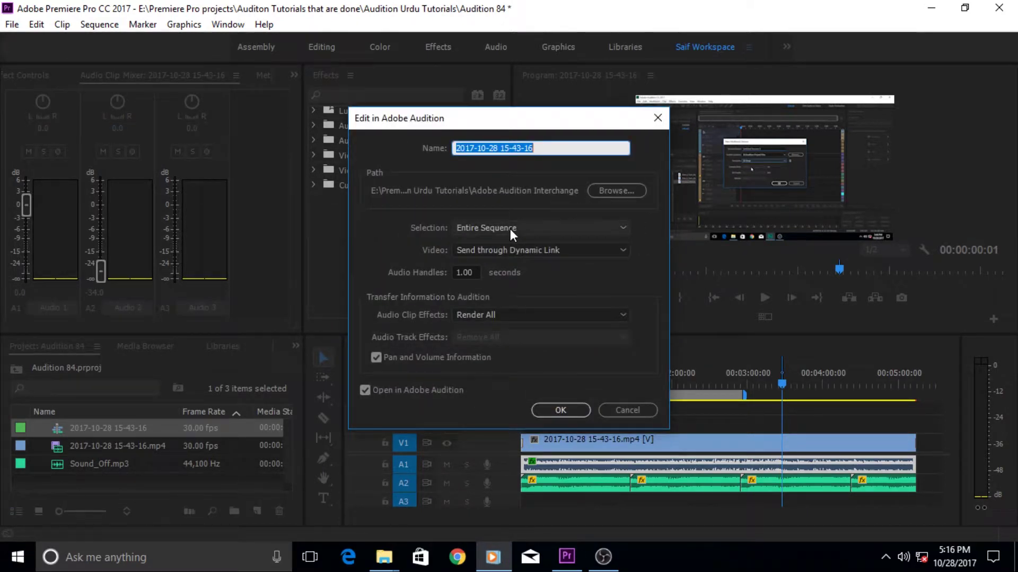
# Review the Selection and Video export choices, keeping Entire Sequence and Send through Dynamic Link.
pyautogui.click(594, 228)
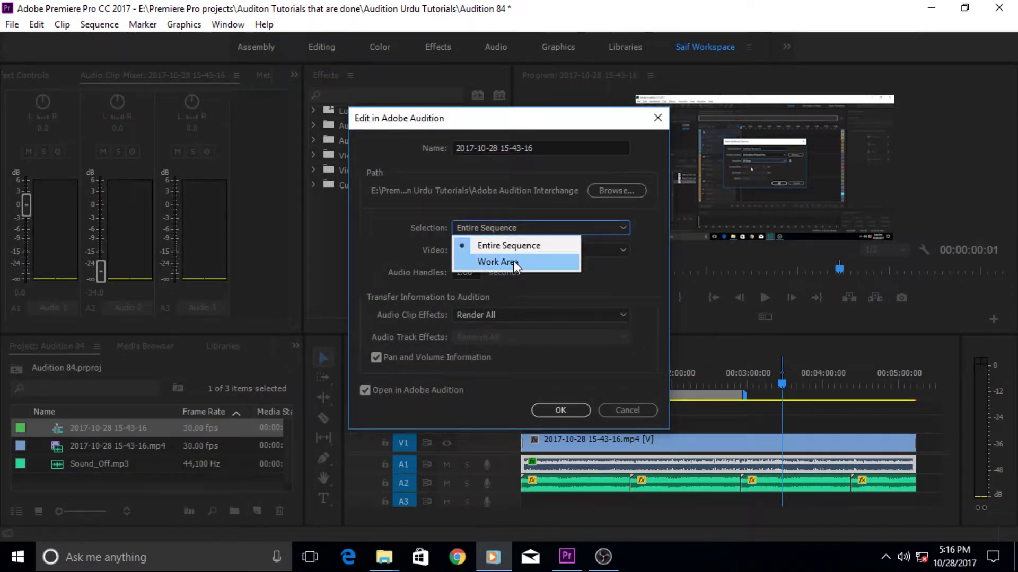
pyautogui.moveTo(531, 126); pyautogui.dragTo(362, 27)
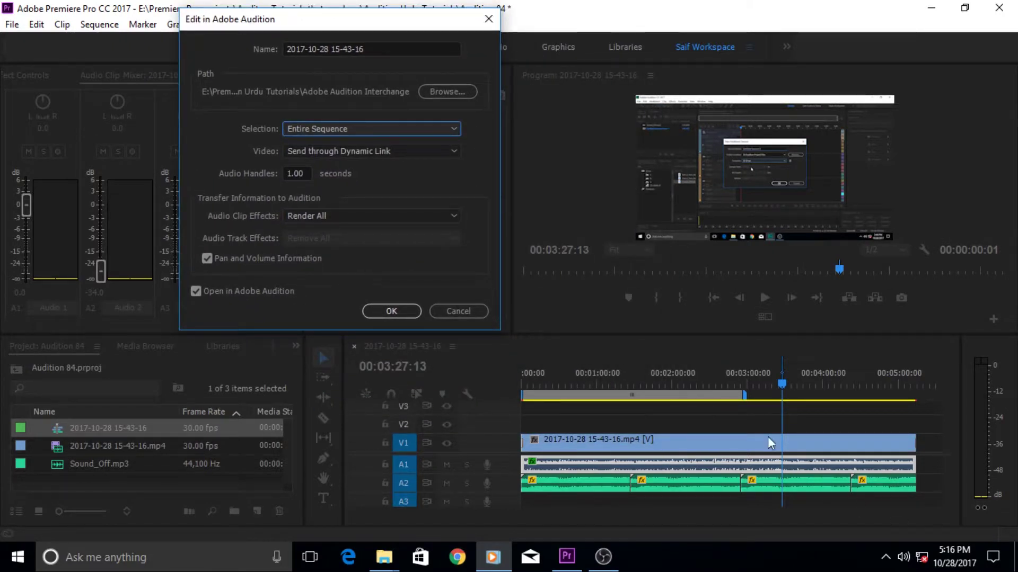
pyautogui.click(347, 132)
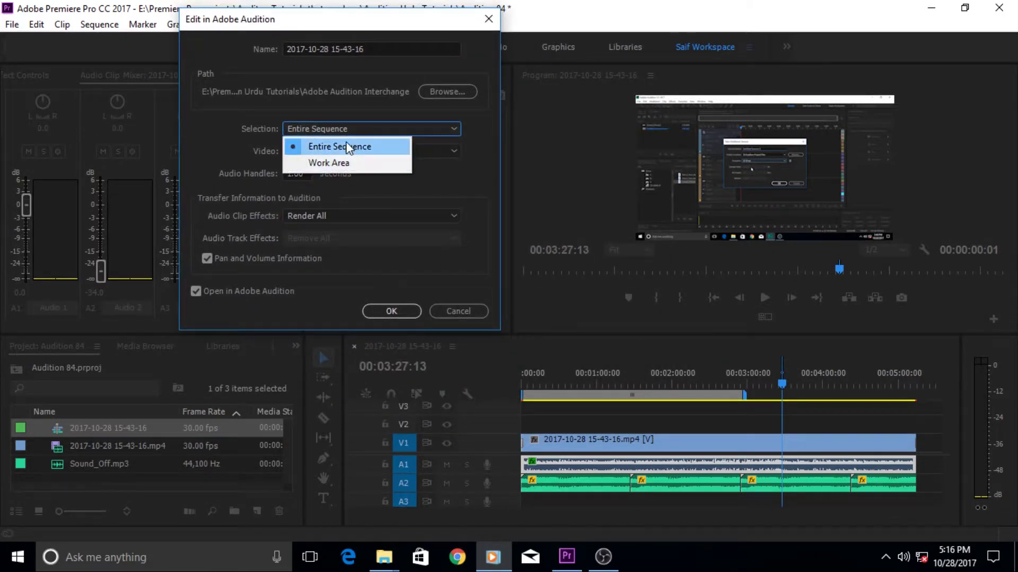
pyautogui.click(346, 142)
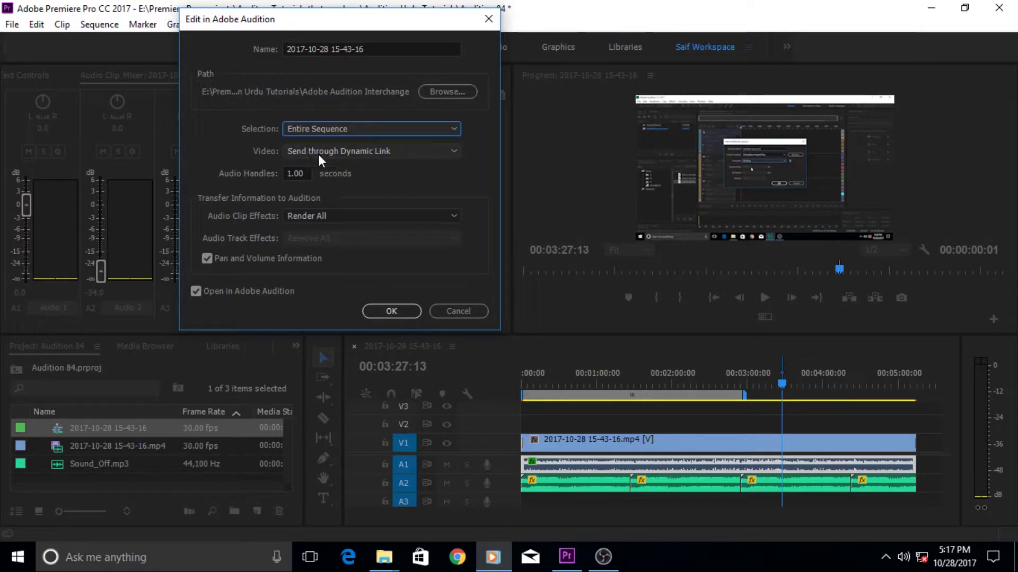
pyautogui.click(422, 154)
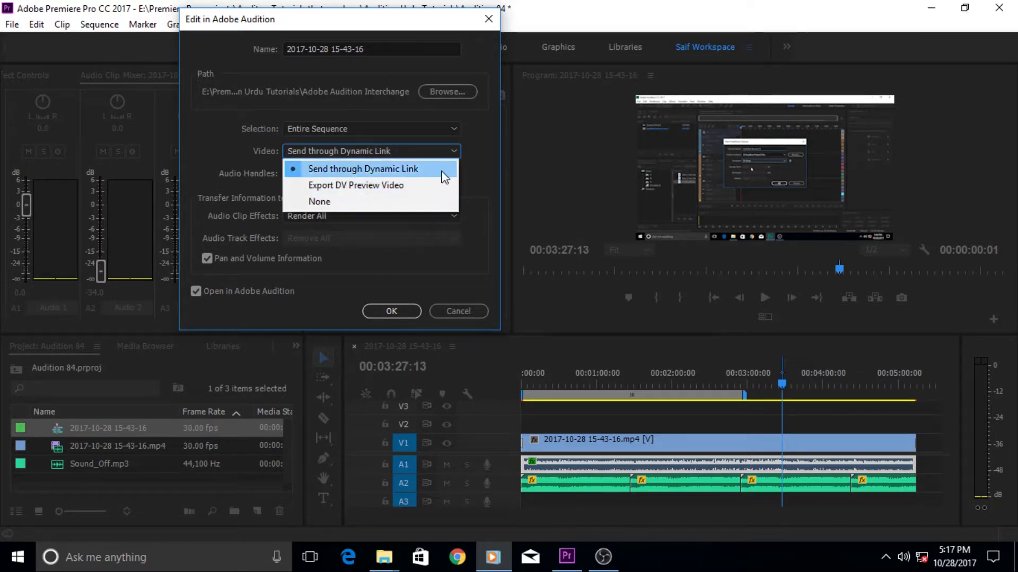
pyautogui.click(457, 152)
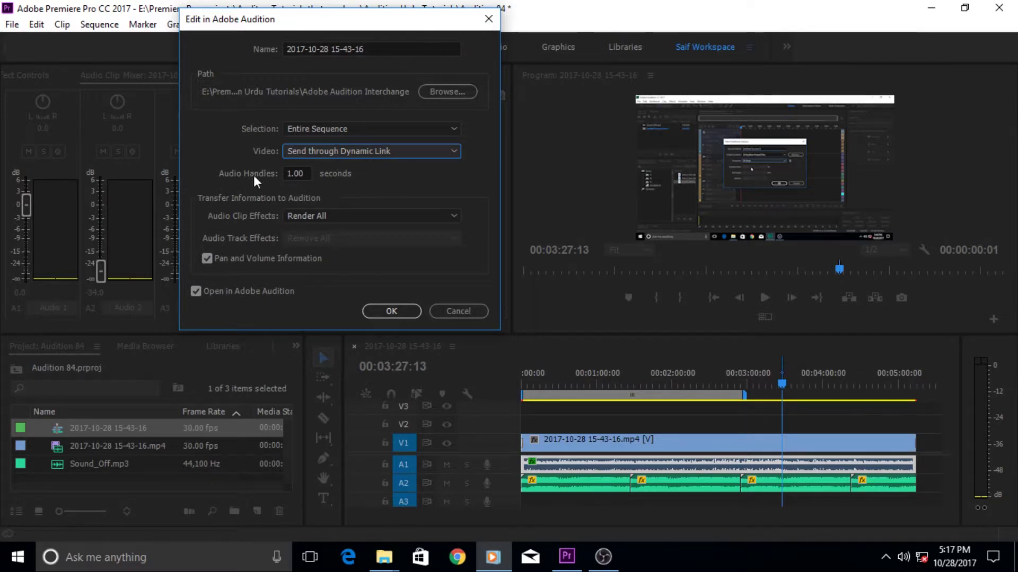
pyautogui.click(416, 153)
pyautogui.click(334, 171)
# Set the Audio Handles to 2.00 seconds and decline overwriting the existing directory.
pyautogui.click(307, 172)
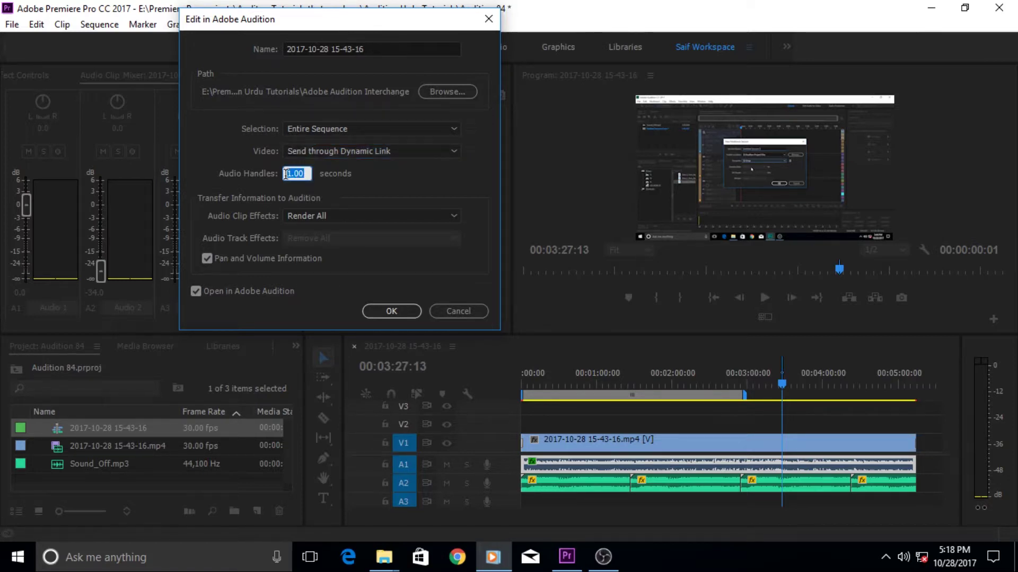
pyautogui.press('Return')
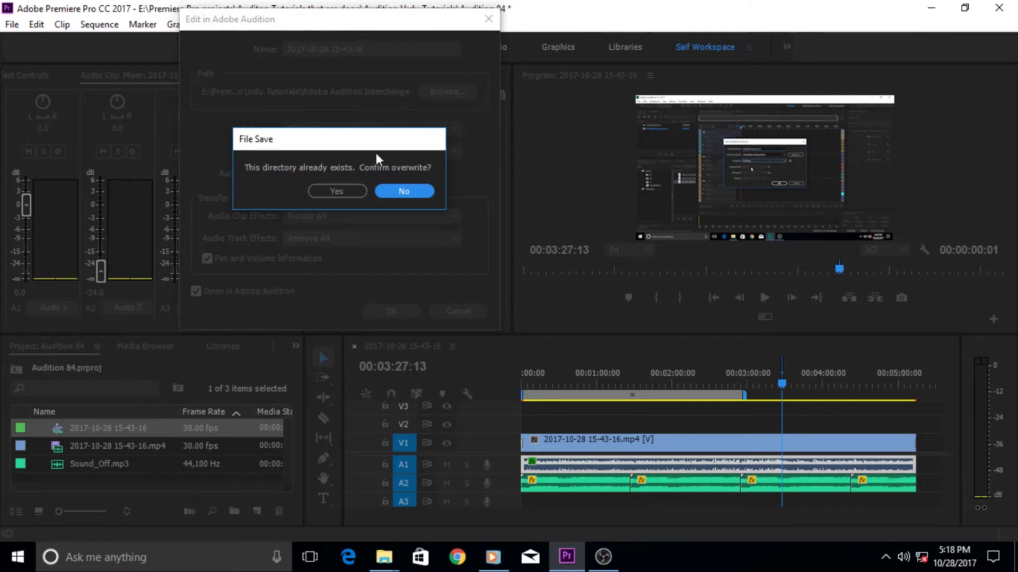
pyautogui.moveTo(375, 145); pyautogui.dragTo(425, 99)
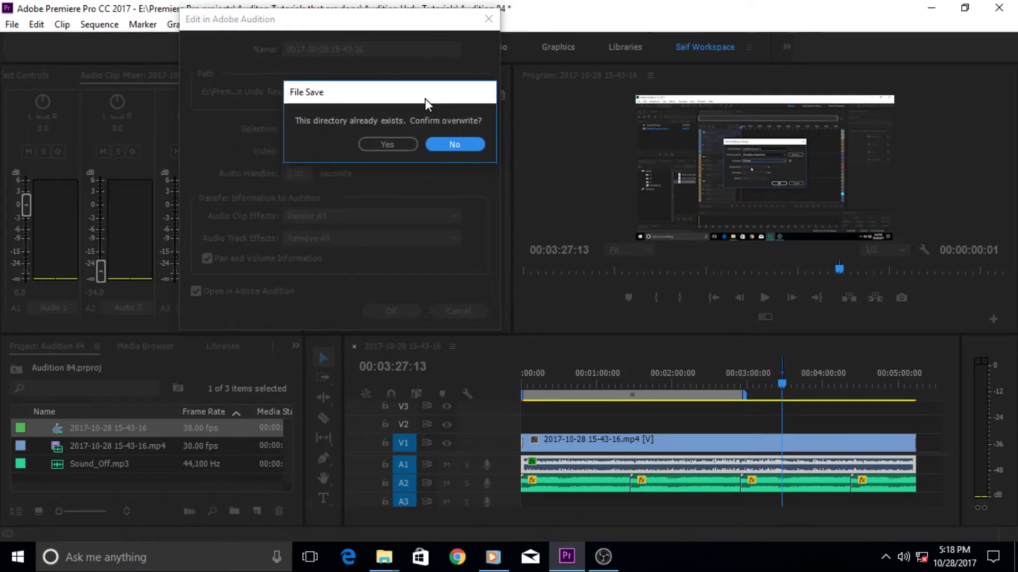
pyautogui.click(466, 145)
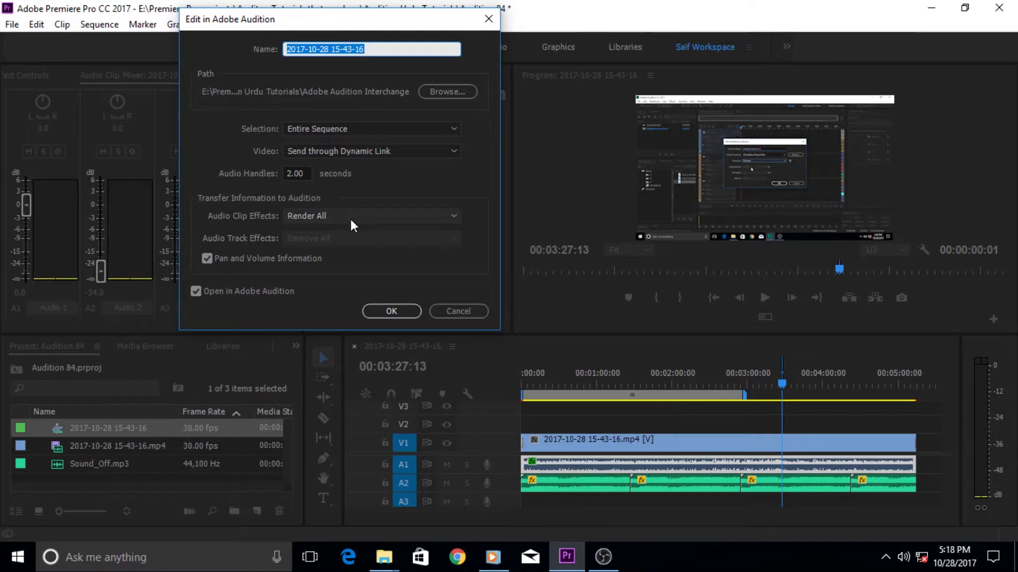
# Switch Audio Clip Effects to Remove All and back to Render All, and review its choices.
pyautogui.click(455, 224)
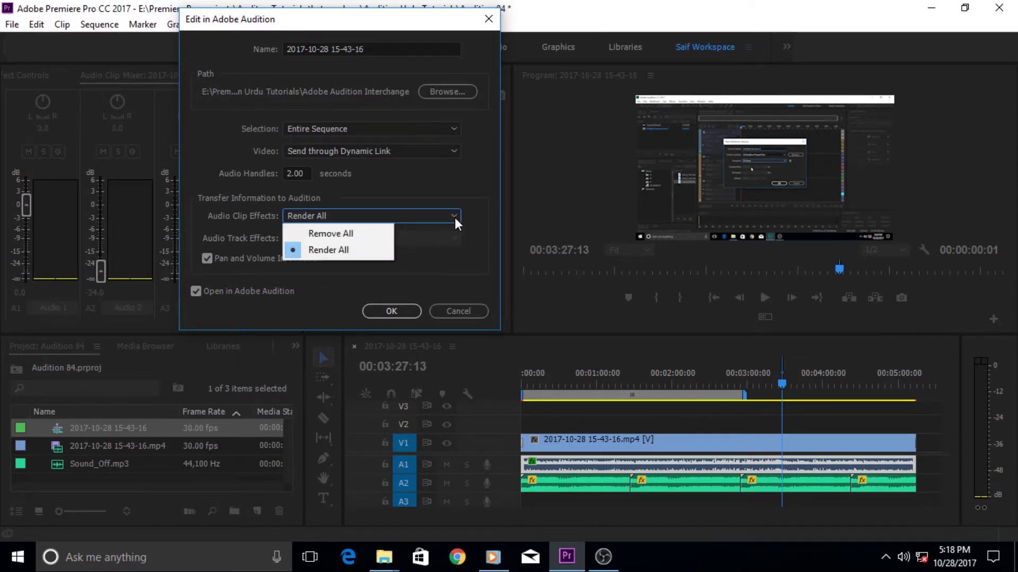
pyautogui.click(338, 235)
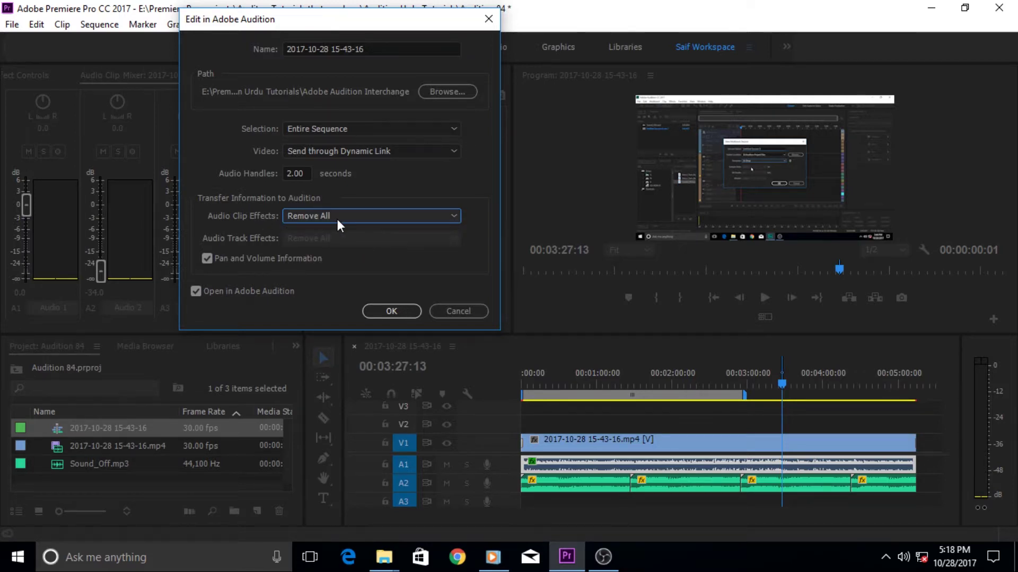
pyautogui.click(337, 219)
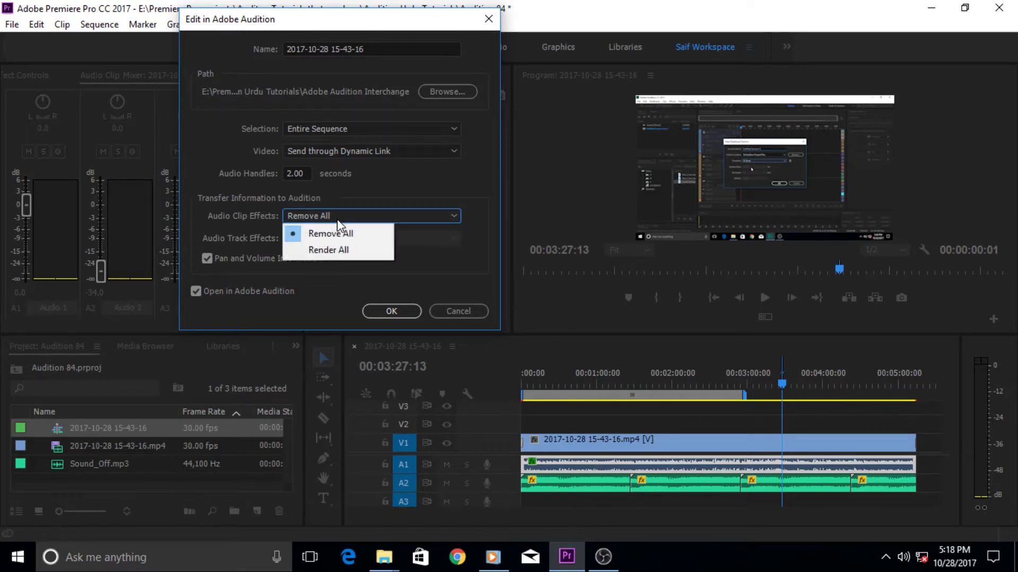
pyautogui.click(334, 253)
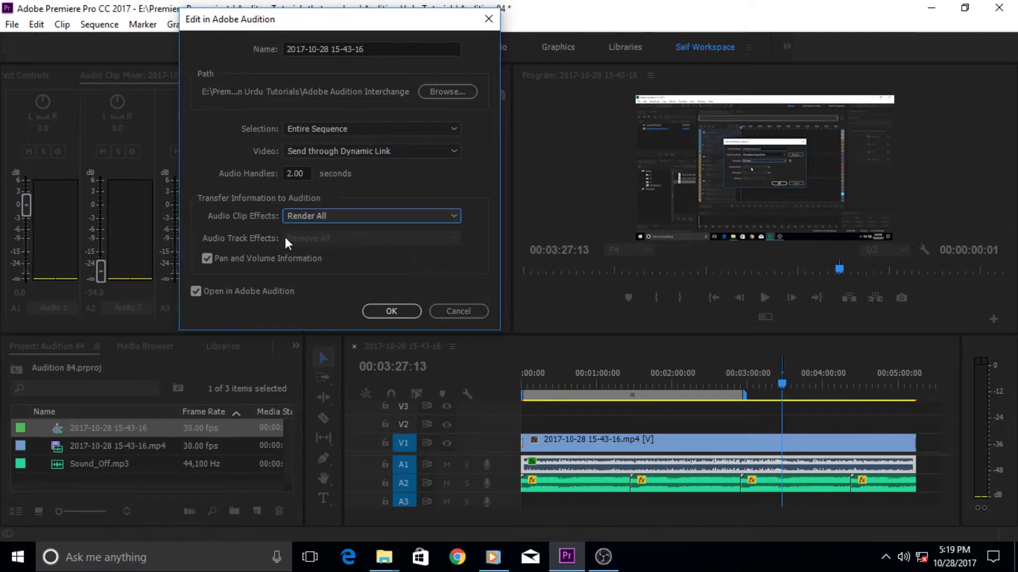
pyautogui.click(365, 219)
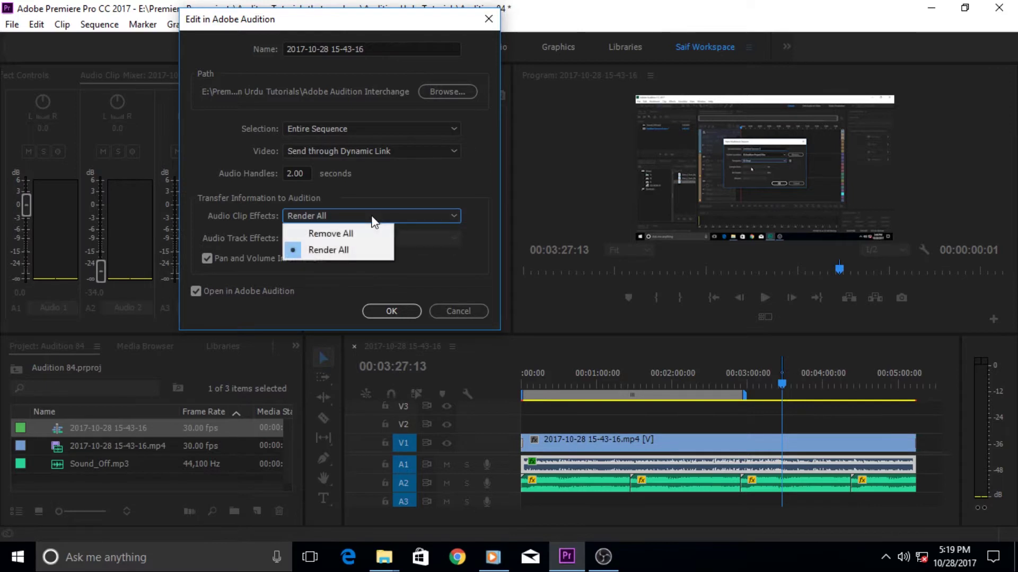
pyautogui.click(372, 218)
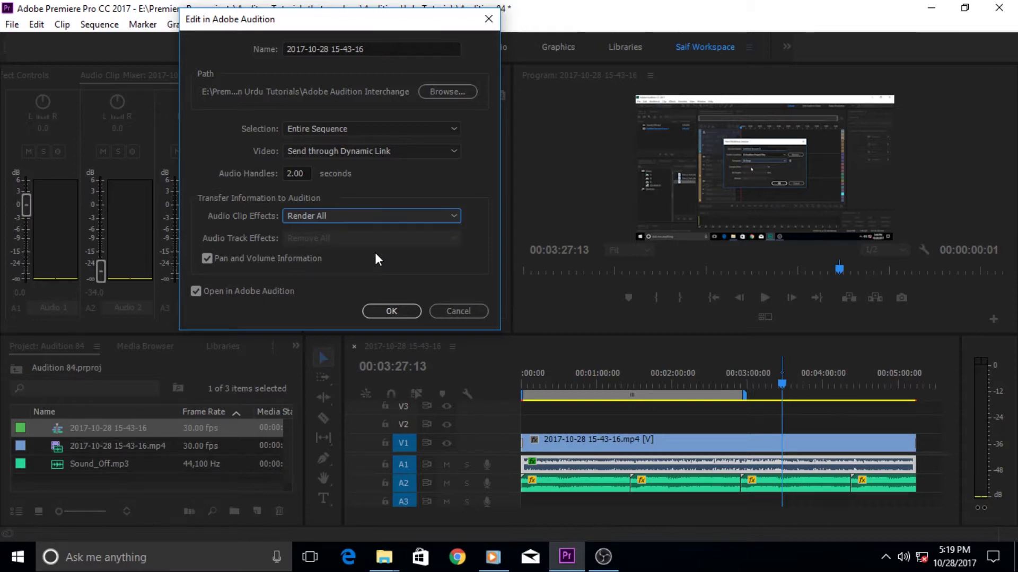
# Try to export the sequence with Open in Adobe Audition enabled, declining to overwrite the existing directory.
pyautogui.moveTo(227, 27); pyautogui.dragTo(311, 39)
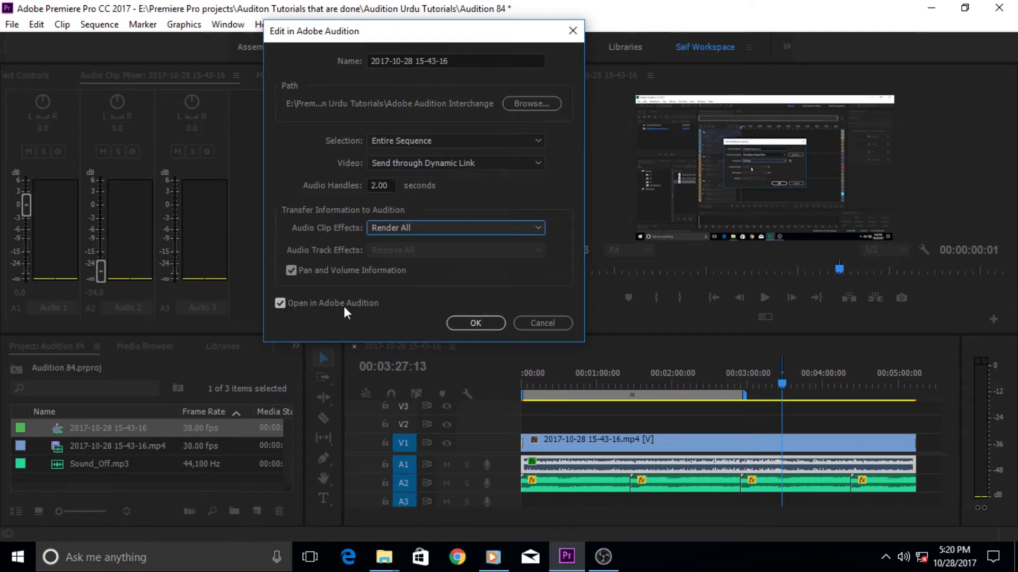
pyautogui.click(279, 303)
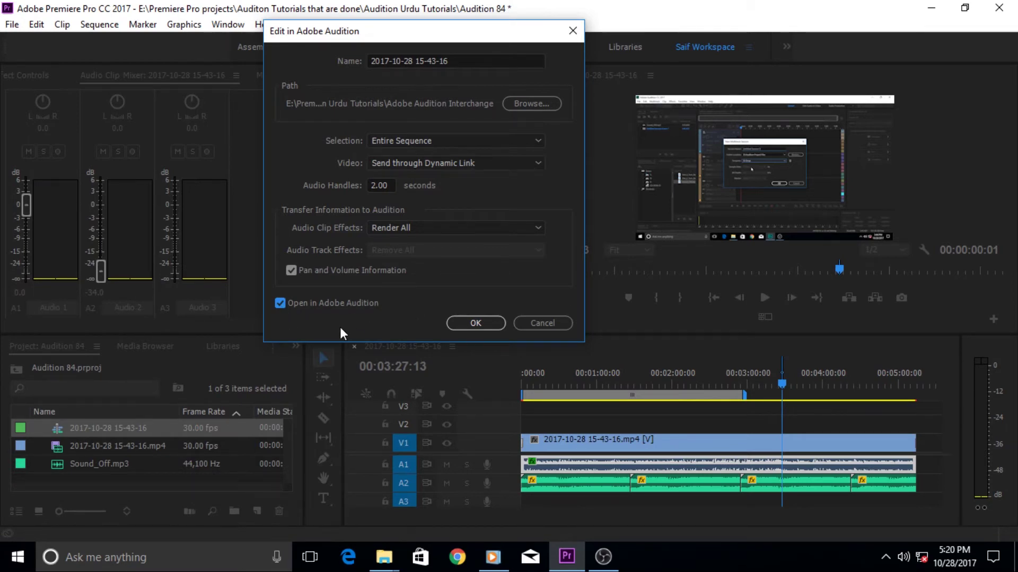
pyautogui.click(468, 326)
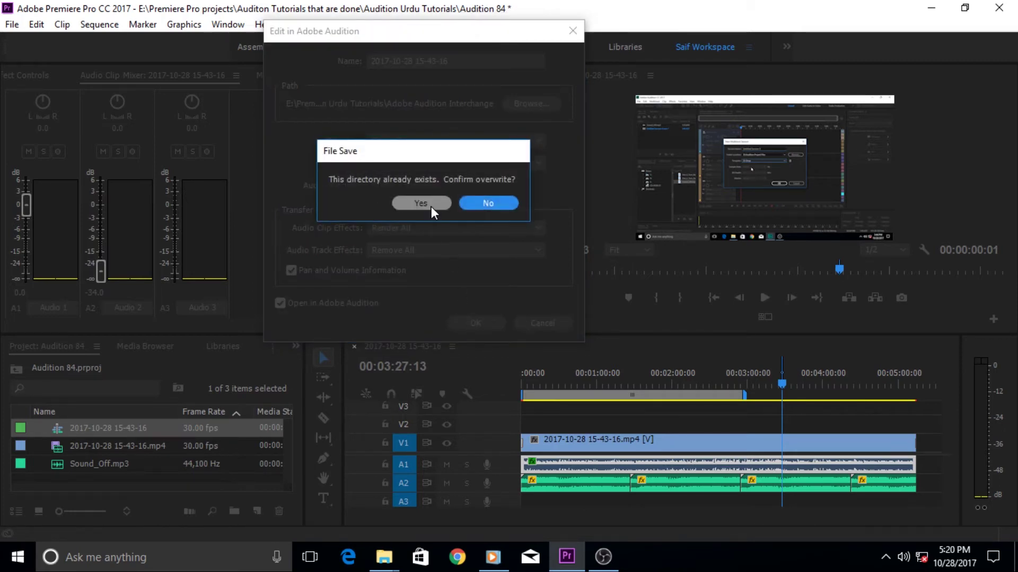
pyautogui.click(475, 202)
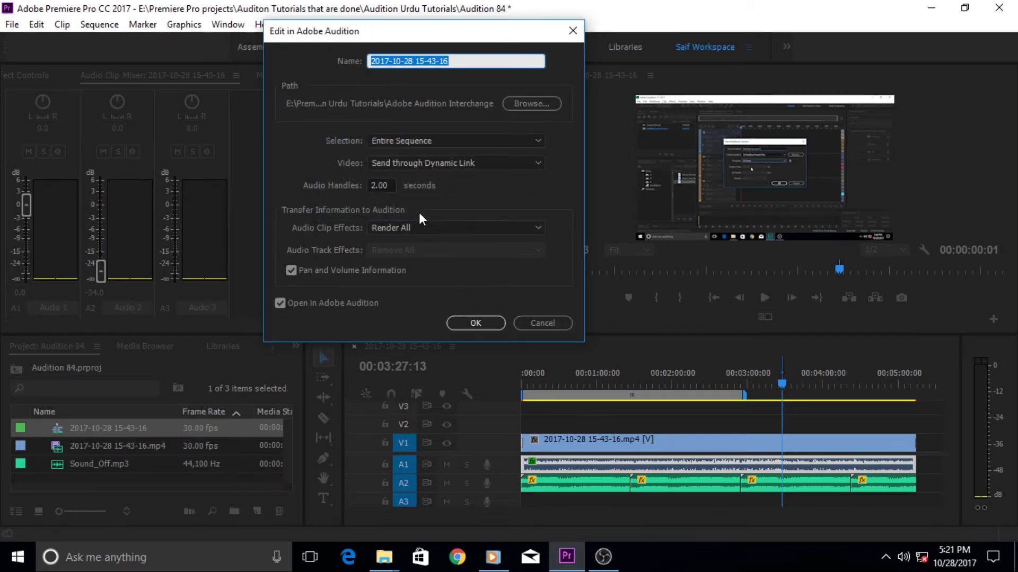
# Edit the Audio Handles value and send the entire sequence to Adobe Audition, overwriting the existing directory.
pyautogui.click(383, 186)
pyautogui.doubleClick(383, 186)
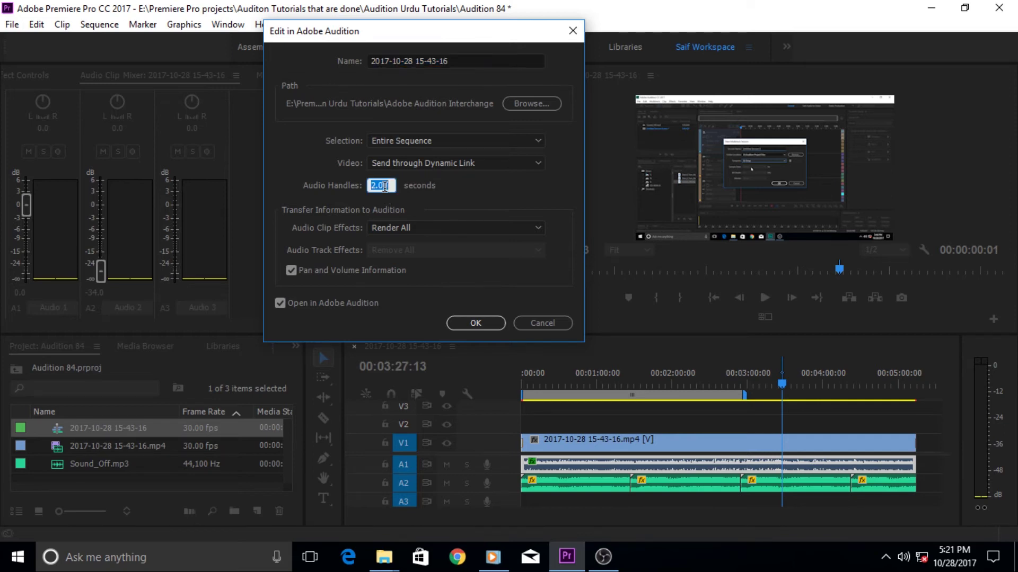
pyautogui.press('Return')
pyautogui.click(424, 202)
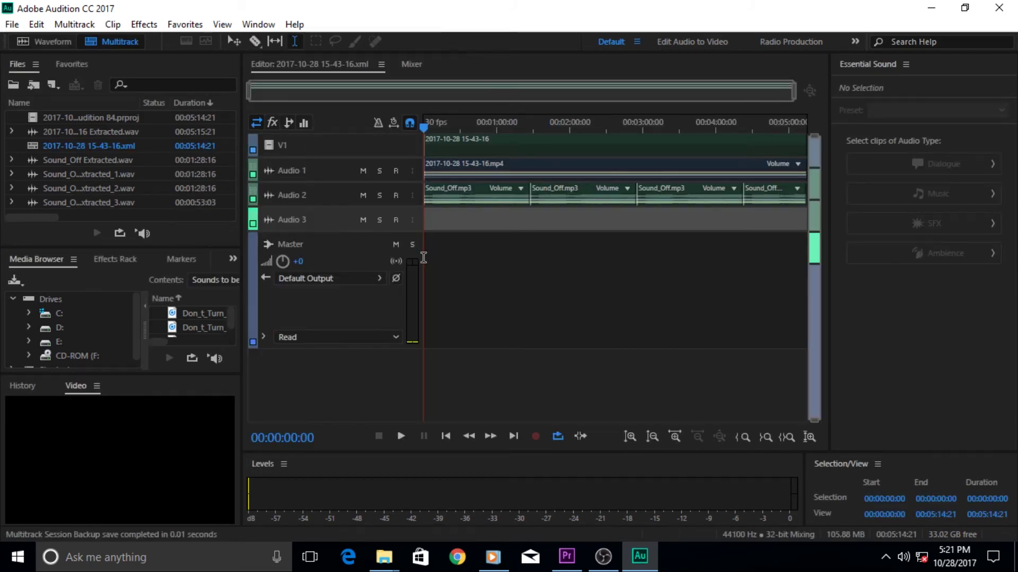
# Enlarge the multitrack tracks in Audition and place the playhead at 00:00:28:03 to preview the linked video.
pyautogui.scroll(2, 335, 180)
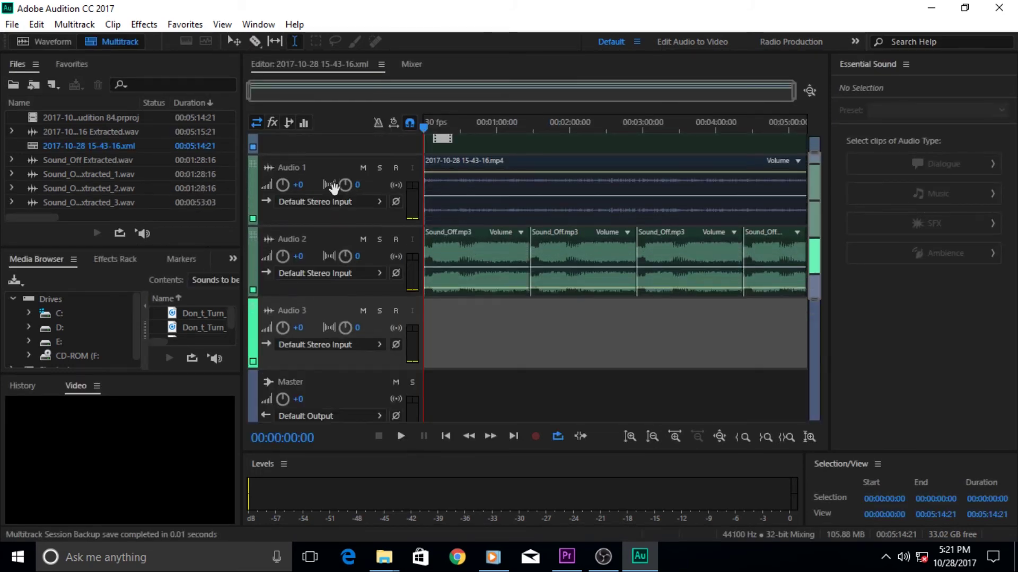
pyautogui.moveTo(812, 231); pyautogui.dragTo(814, 194)
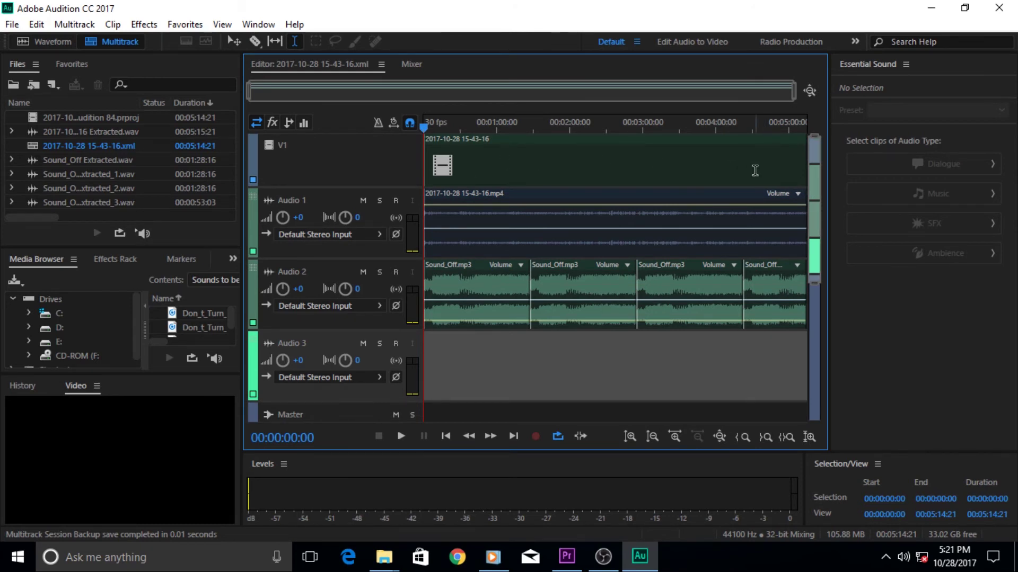
pyautogui.click(458, 129)
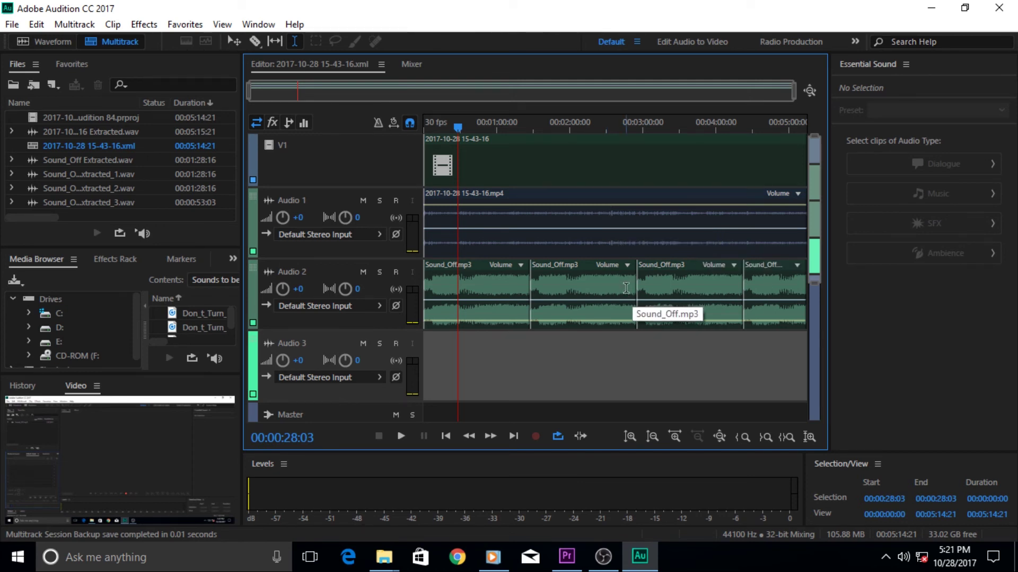
# Switch between Premiere Pro and Audition to compare the sequence with the transferred session, and minimize Audition.
pyautogui.click(567, 556)
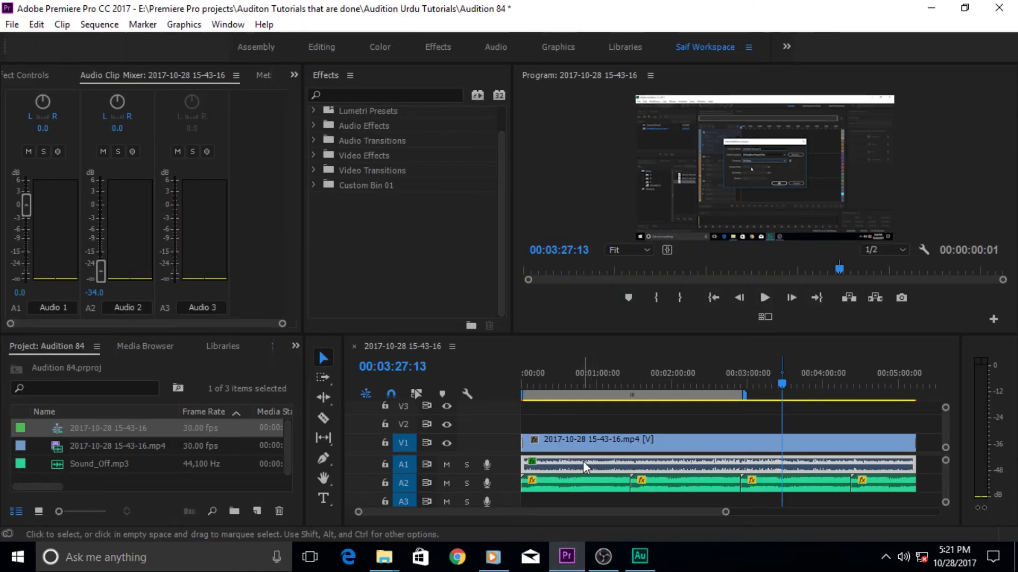
pyautogui.click(567, 558)
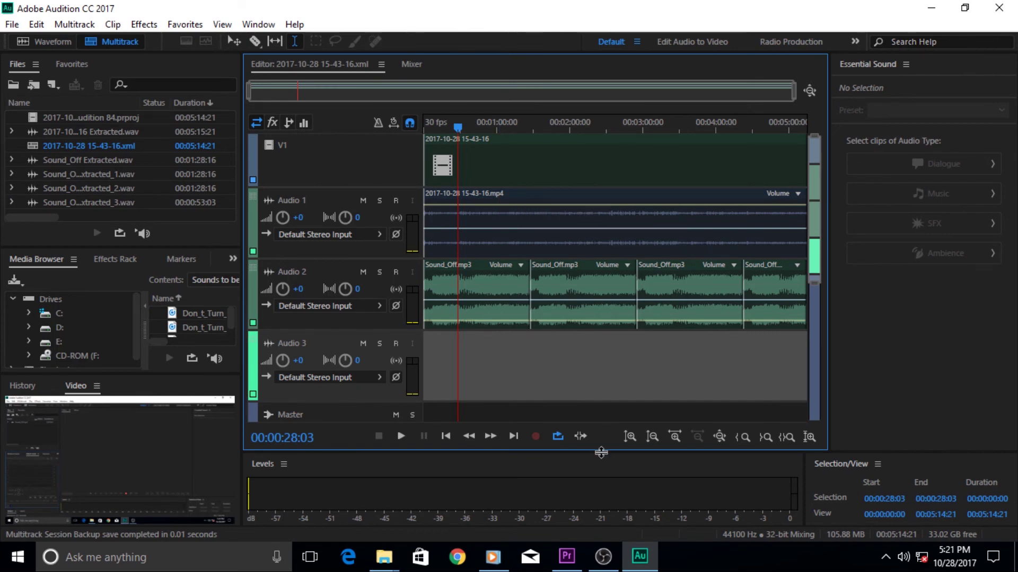
pyautogui.click(562, 556)
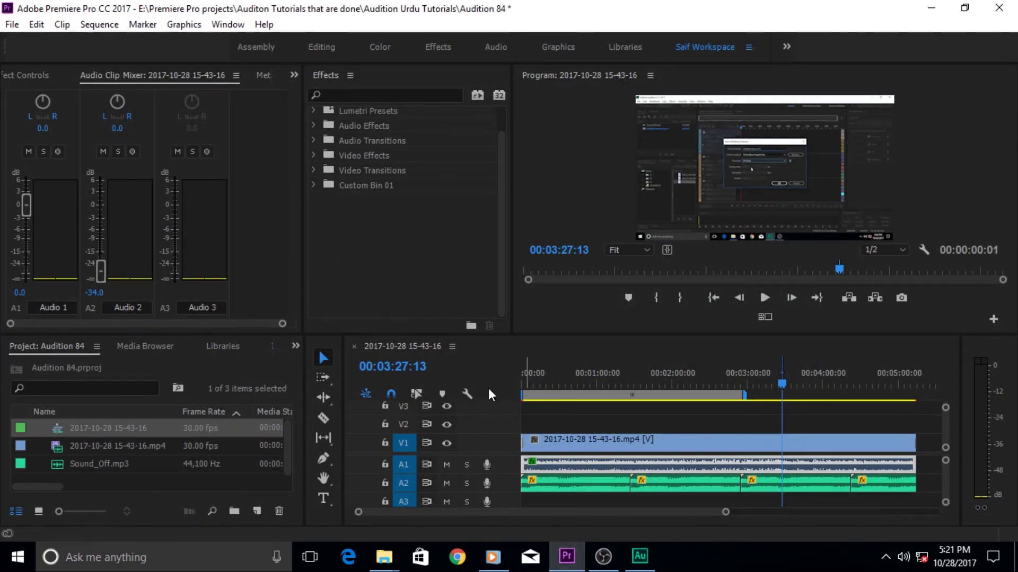
pyautogui.hotkey('alt', 'Tab')
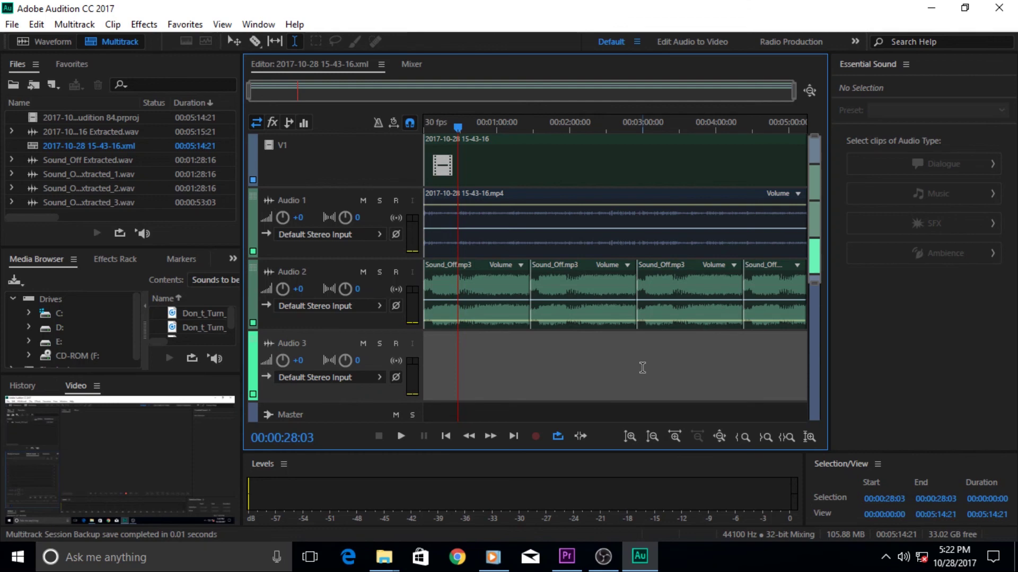
pyautogui.click(656, 568)
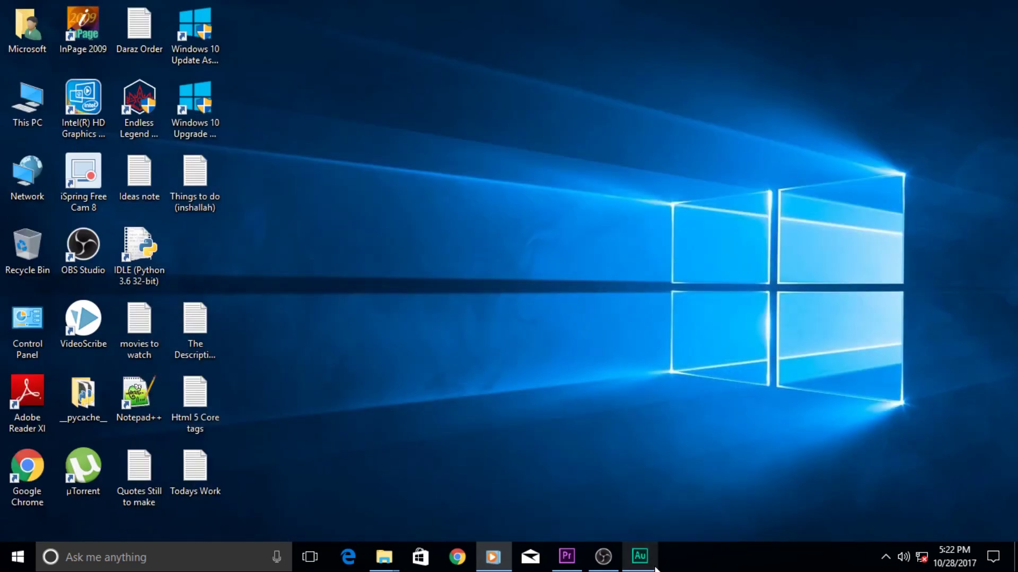